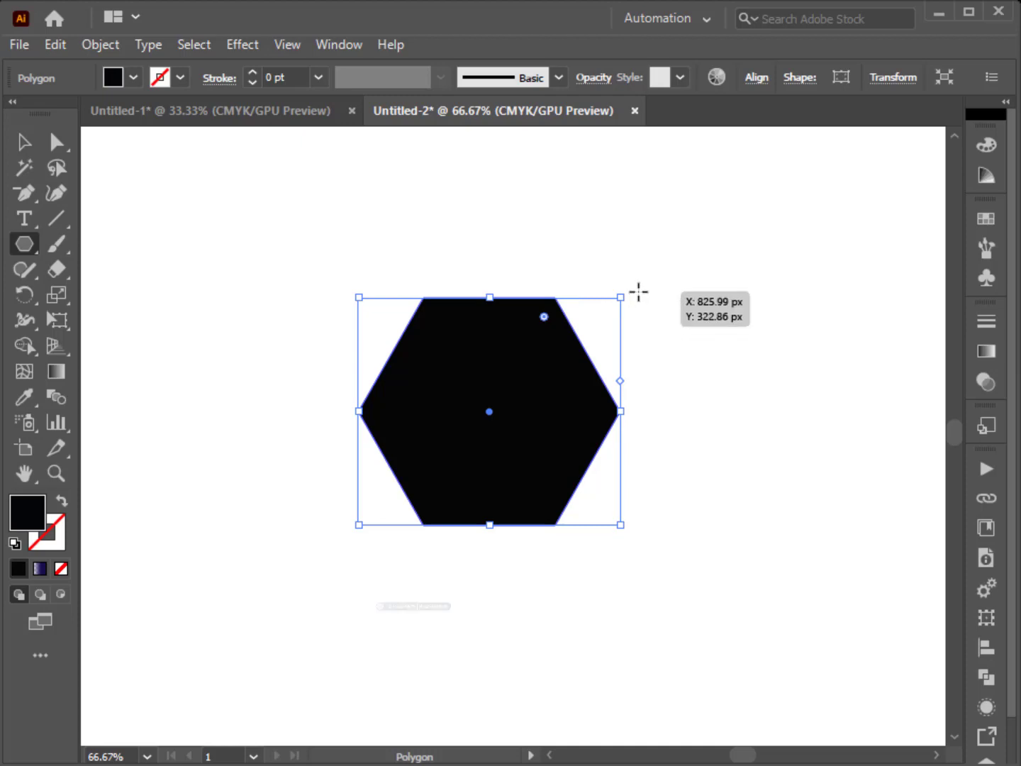
Rotate the hexagon 90° so a corner points up, and swap its fill and stroke to leave a black outline
{"action": "left_click_drag", "start_coordinate": [631, 289], "coordinate": [564, 522]}
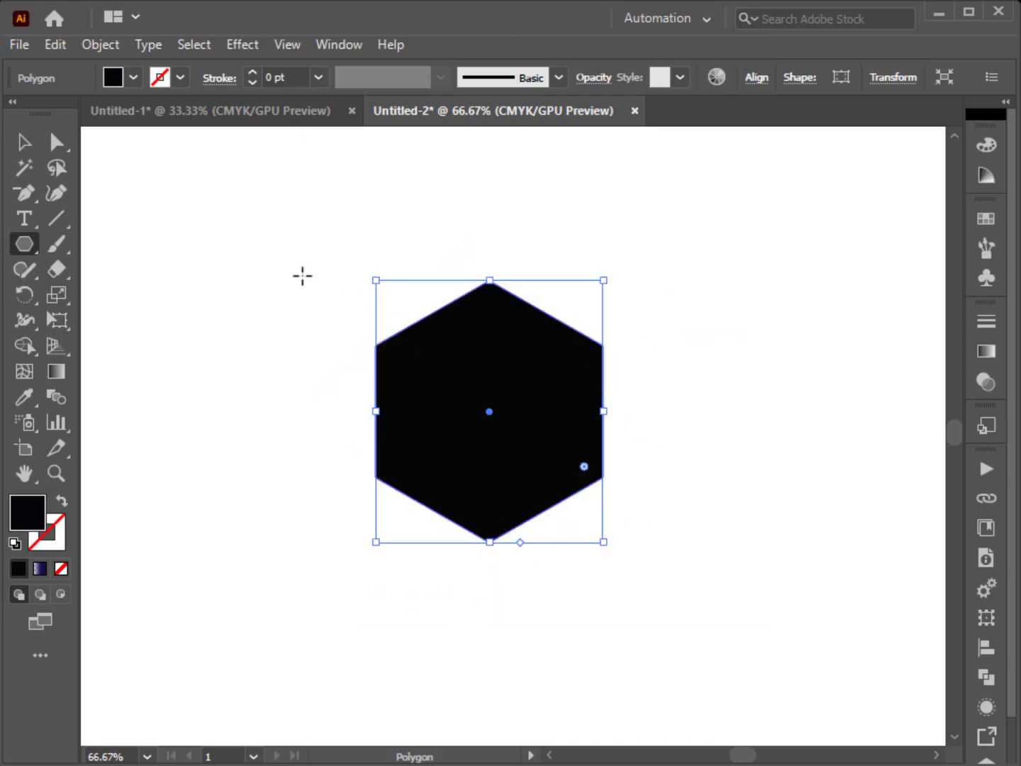
{"action": "left_click", "coordinate": [61, 503]}
{"action": "left_click", "coordinate": [679, 363]}
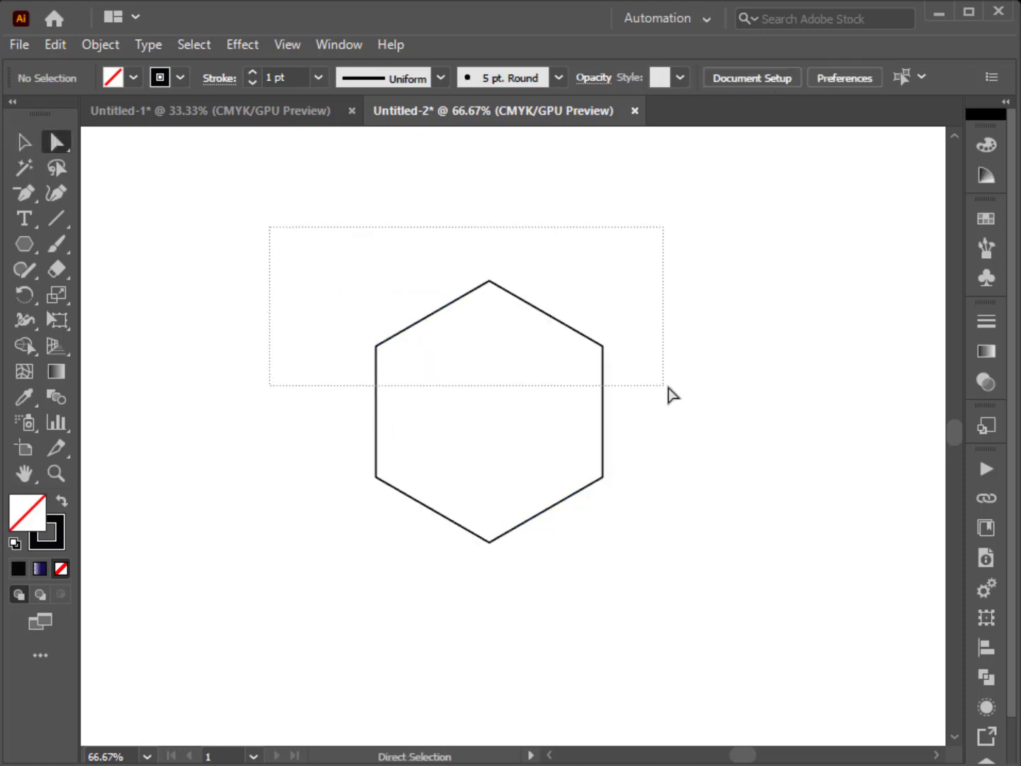
Align the hexagon's three upper anchor points to their topmost point, giving the shape a flat top edge
{"action": "left_click_drag", "start_coordinate": [667, 387], "coordinate": [696, 383]}
{"action": "left_click", "coordinate": [985, 652]}
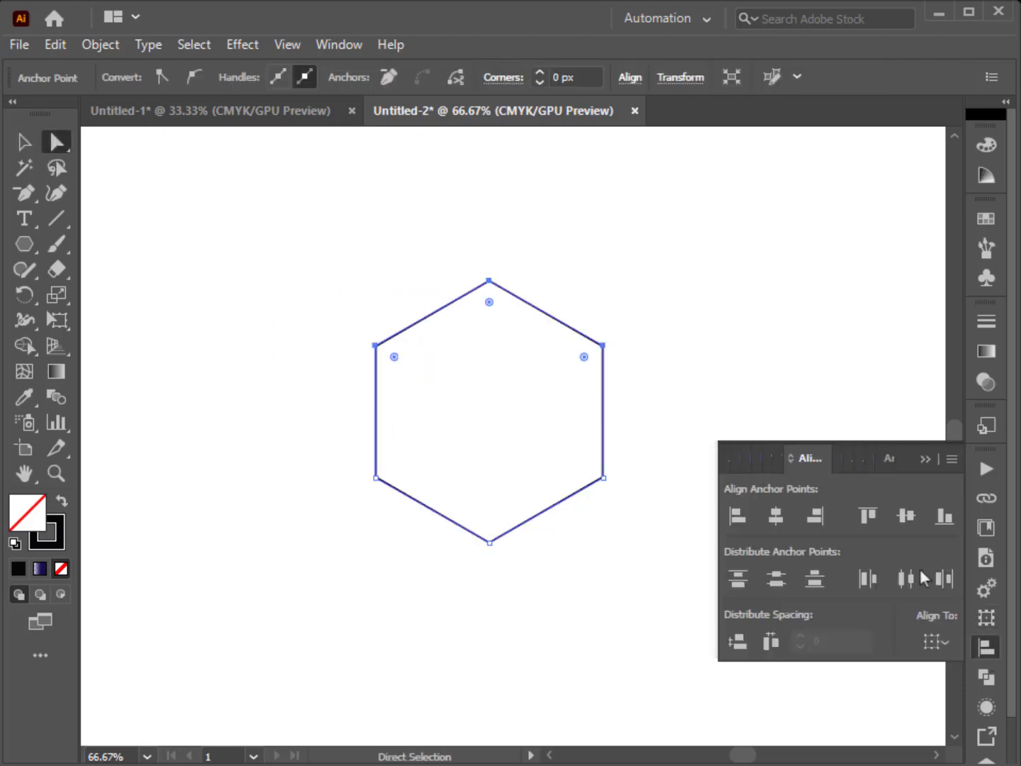
{"action": "left_click", "coordinate": [869, 516]}
{"action": "left_click", "coordinate": [923, 460]}
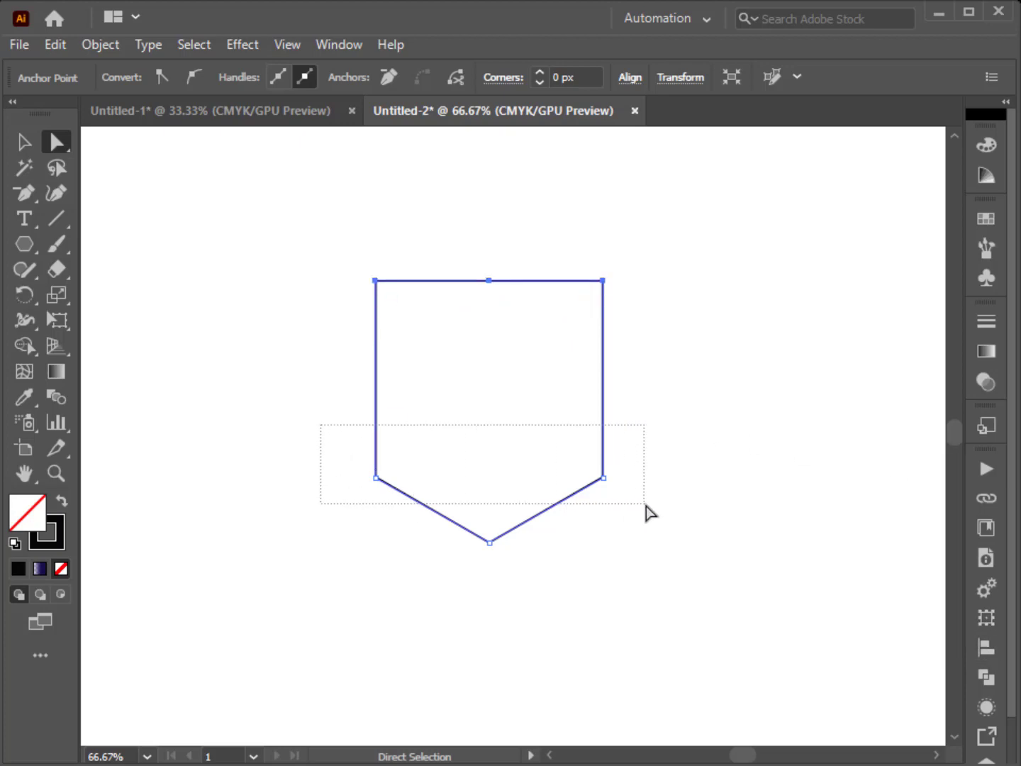
Round the two lower side corners to the maximum radius to form a shield outline
{"action": "left_click_drag", "start_coordinate": [646, 506], "coordinate": [644, 505]}
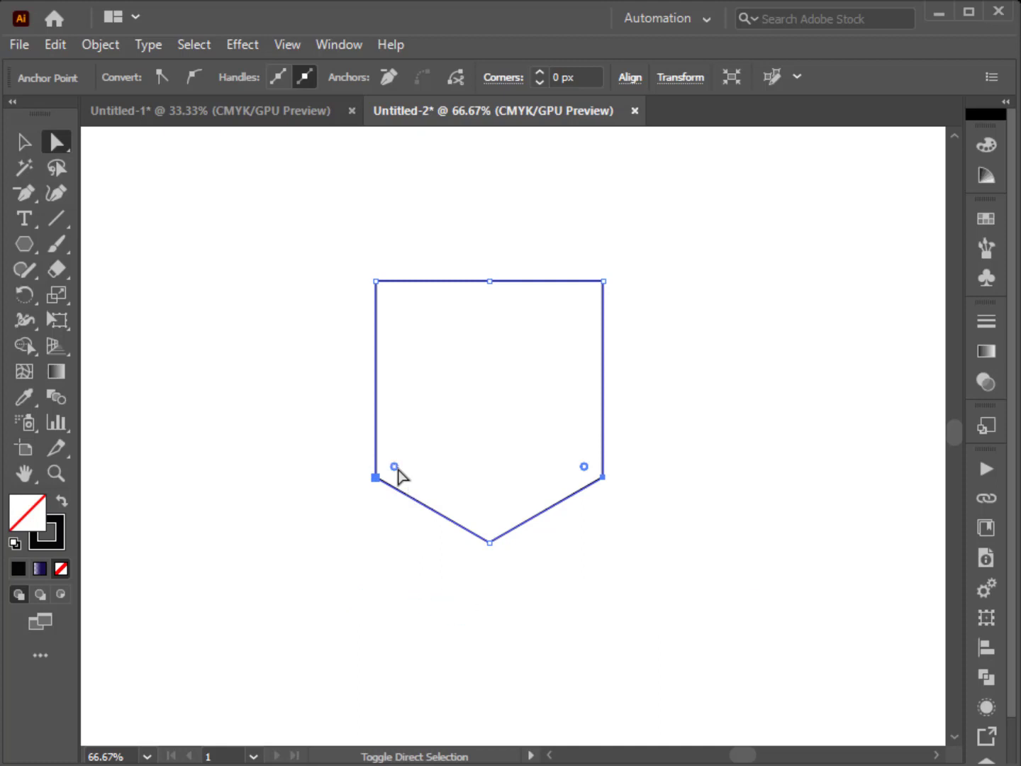
{"action": "left_click_drag", "start_coordinate": [398, 469], "coordinate": [759, 338]}
{"action": "left_click", "coordinate": [681, 337]}
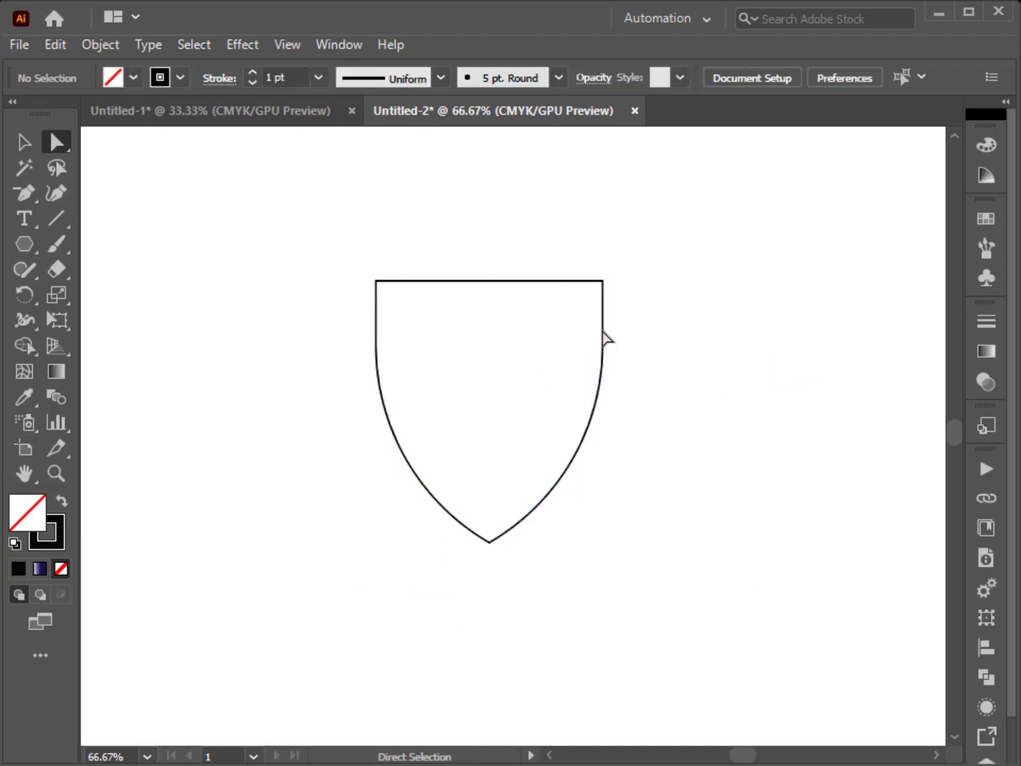
Draw a horizontal line centred on the shield's top middle anchor, extending well past both sides
{"action": "left_click", "coordinate": [58, 216]}
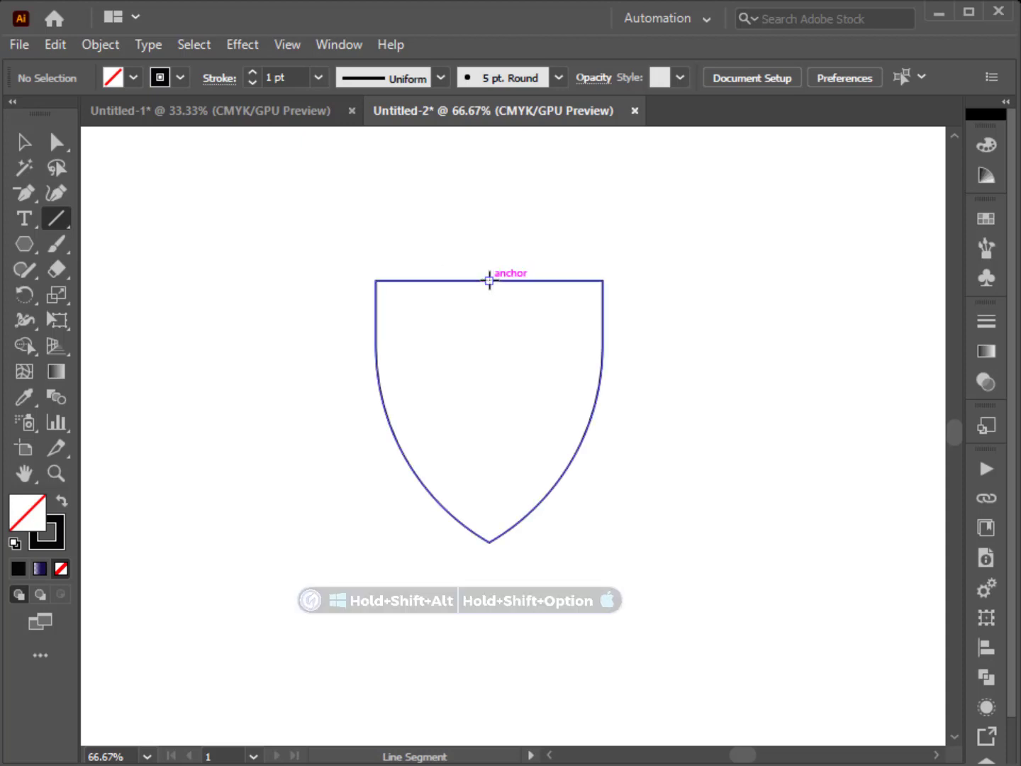
{"action": "left_click_drag", "start_coordinate": [490, 281], "coordinate": [731, 280]}
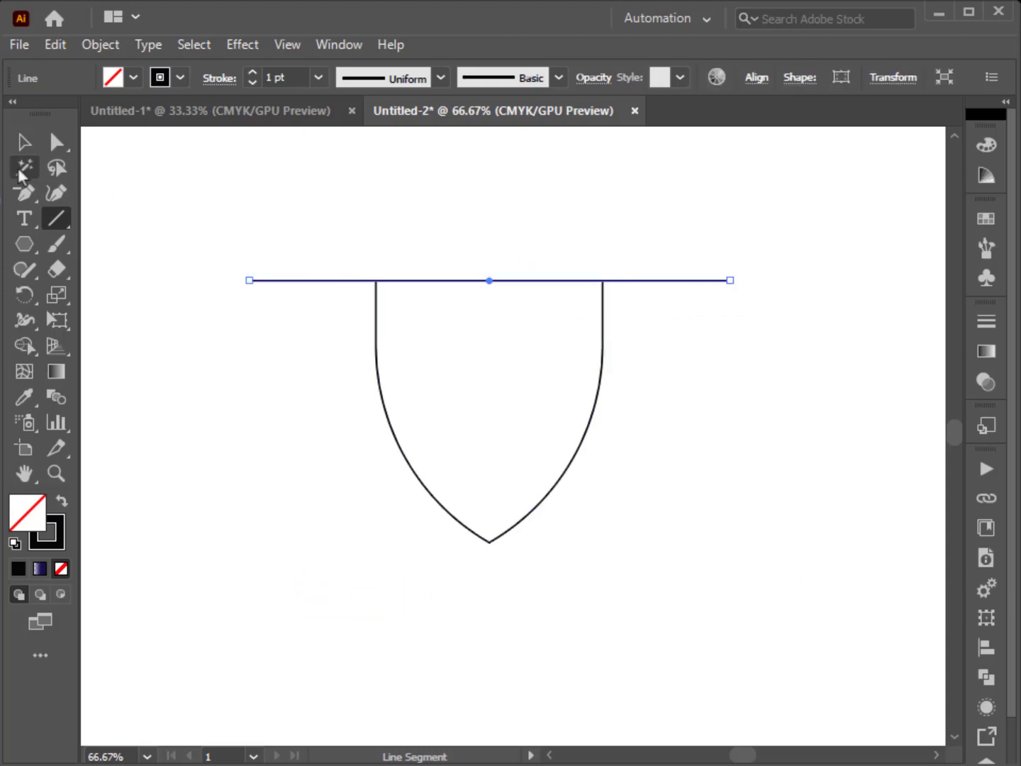
{"action": "left_click", "coordinate": [631, 300]}
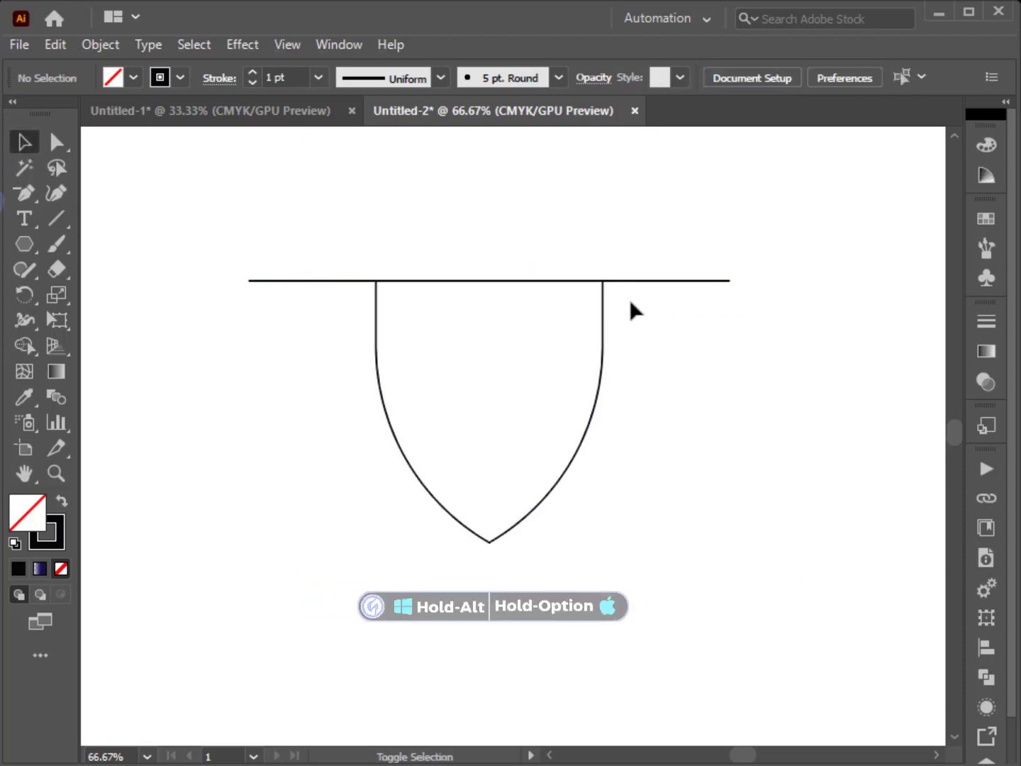
Duplicate the horizontal line a short distance downward and repeat the transformation for six evenly spaced copies across the shield
{"action": "left_click_drag", "start_coordinate": [638, 281], "coordinate": [643, 322]}
{"action": "key", "text": "ctrl+d"}
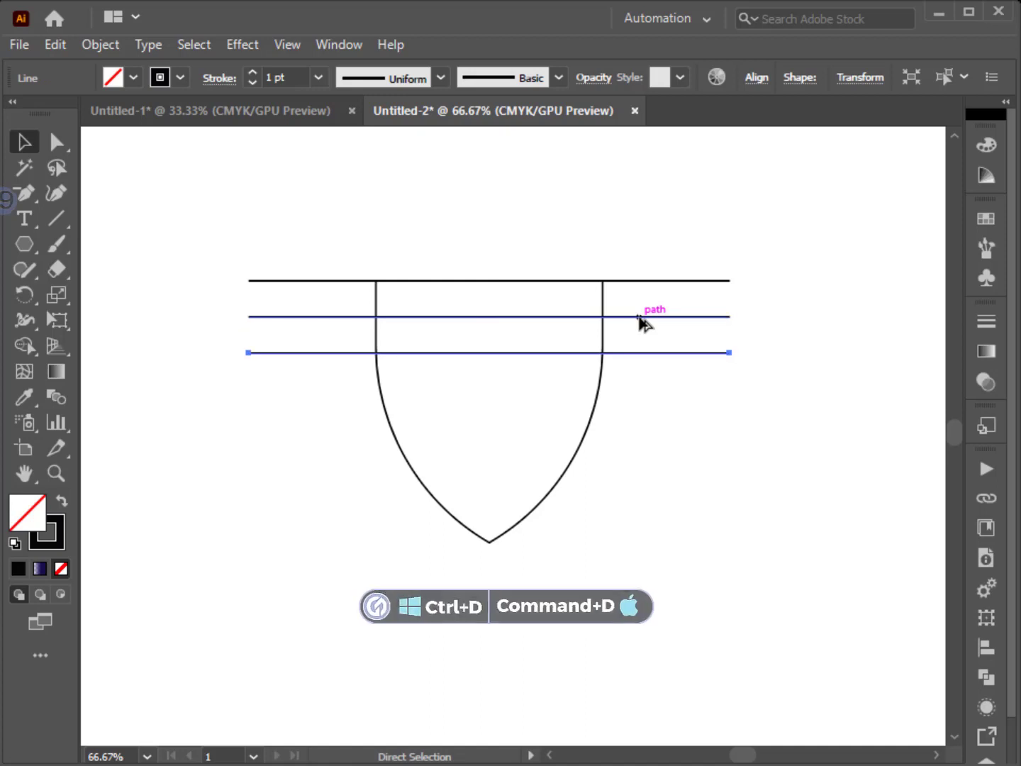
{"action": "key", "text": "ctrl+d"}
{"action": "key", "text": "ctrl+d"}
{"action": "key", "text": "ctrl+d"}
{"action": "key", "text": "ctrl+d"}
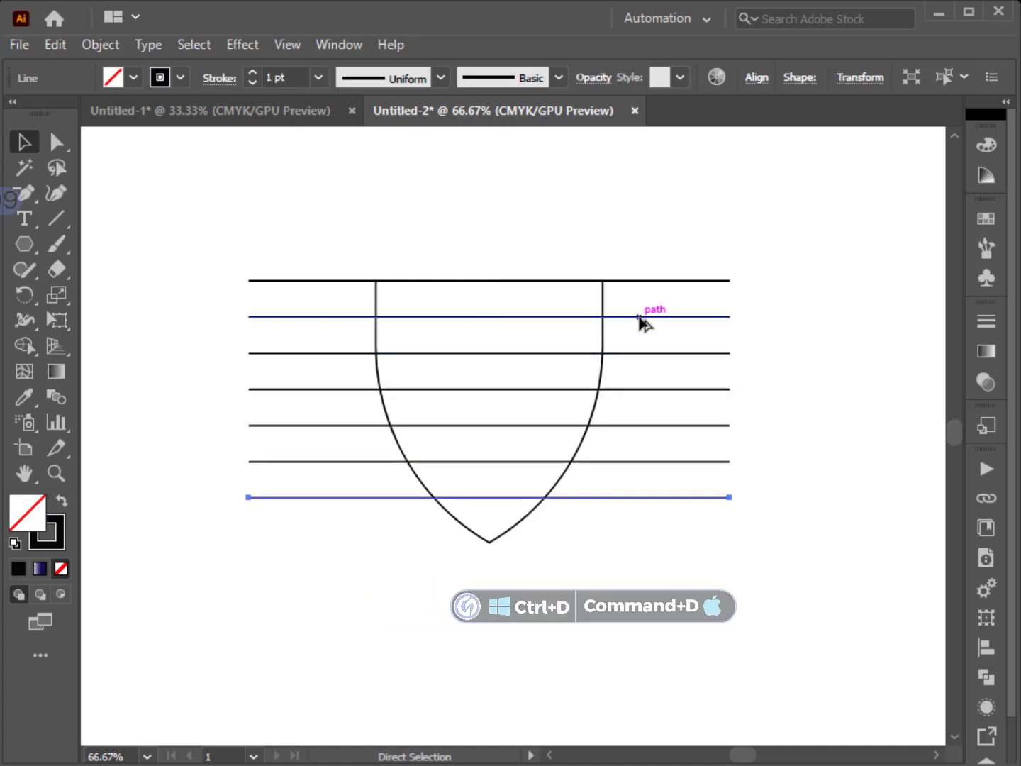
{"action": "left_click", "coordinate": [624, 478]}
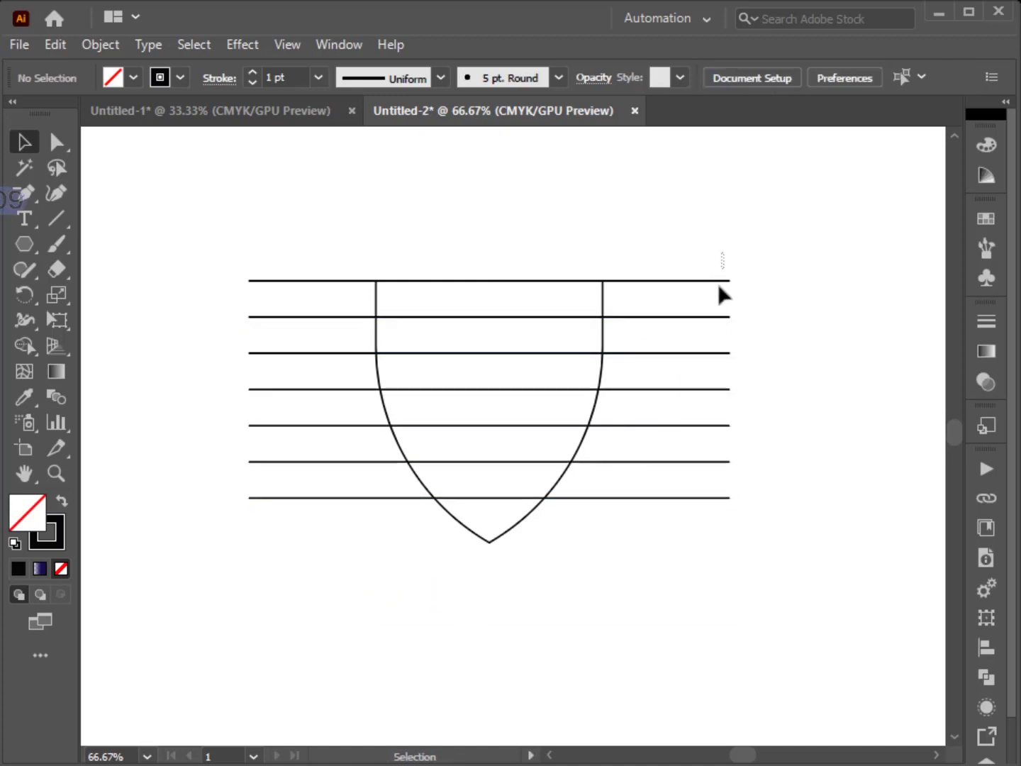
Copy the top two horizontal lines, paste them in place, and rotate the pasted pair 90° to vertical
{"action": "left_click_drag", "start_coordinate": [718, 286], "coordinate": [703, 333]}
{"action": "left_click", "coordinate": [56, 48]}
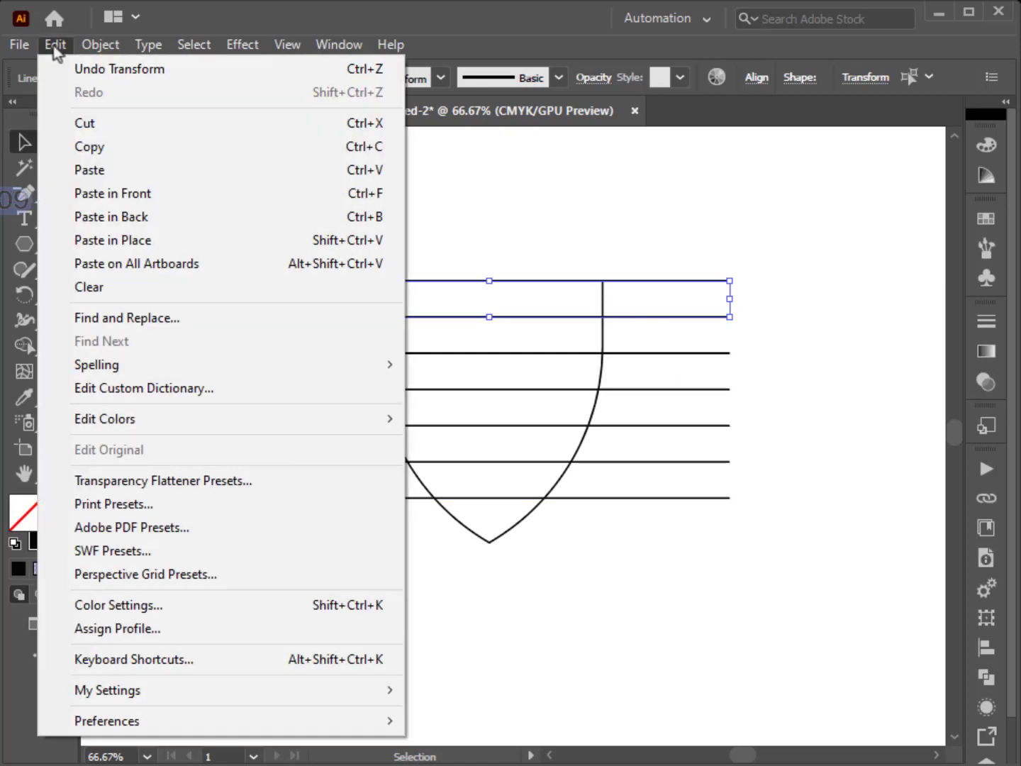
{"action": "left_click", "coordinate": [96, 147]}
{"action": "left_click", "coordinate": [55, 45]}
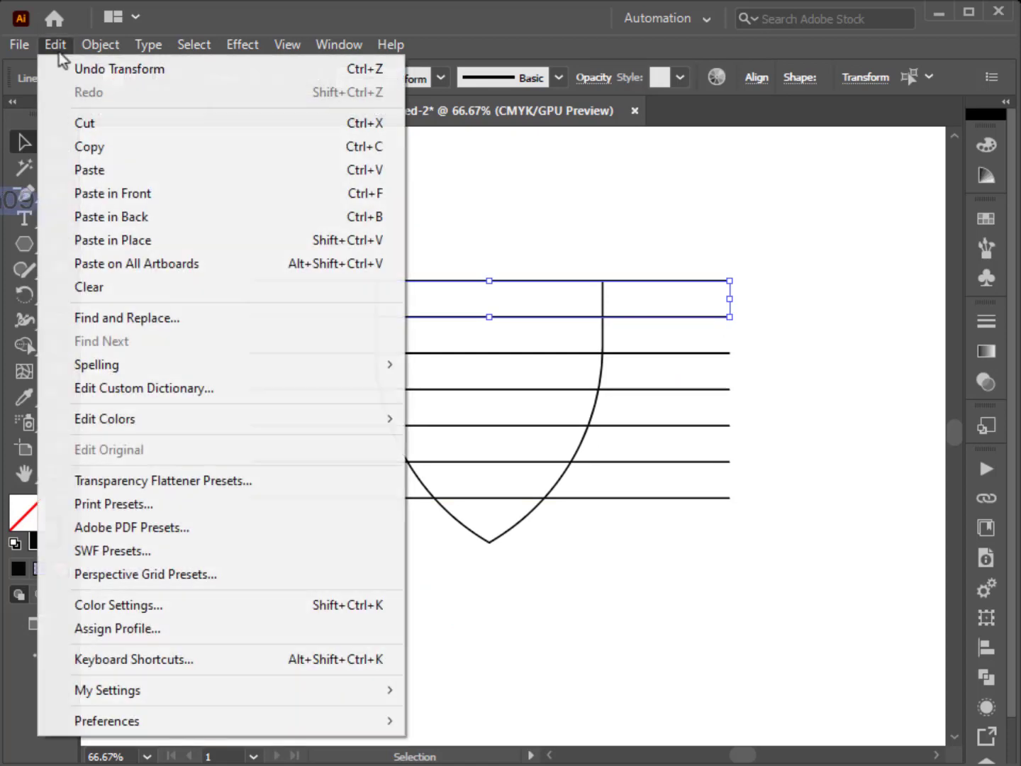
{"action": "left_click", "coordinate": [82, 239]}
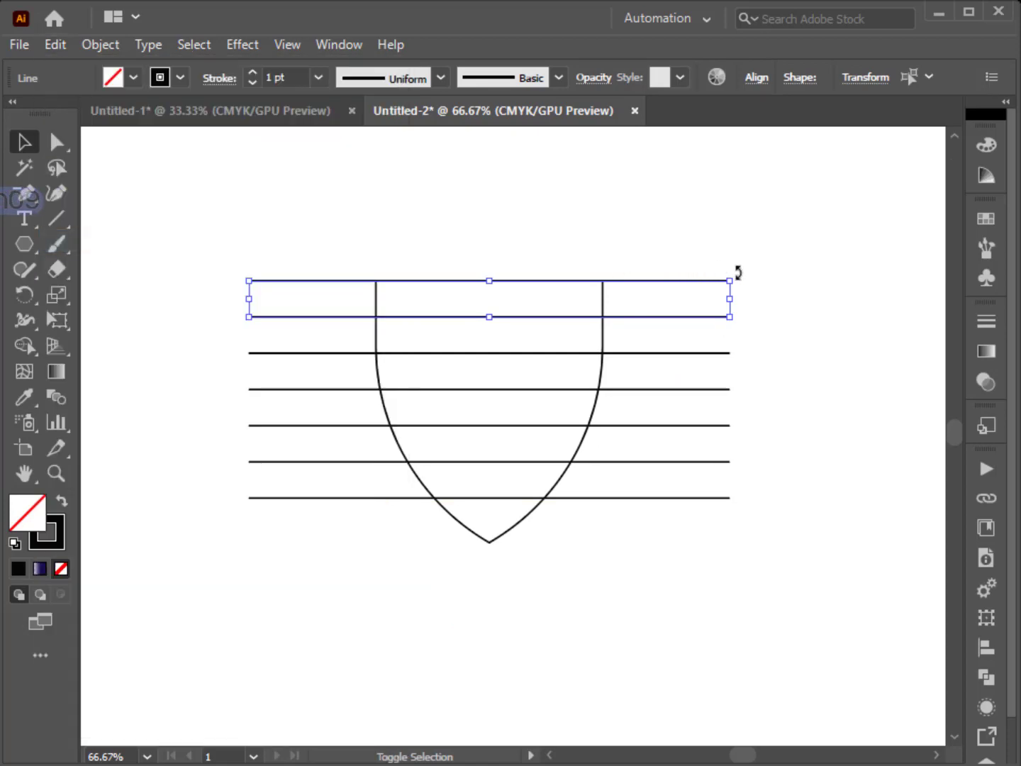
{"action": "left_click_drag", "start_coordinate": [742, 281], "coordinate": [581, 518]}
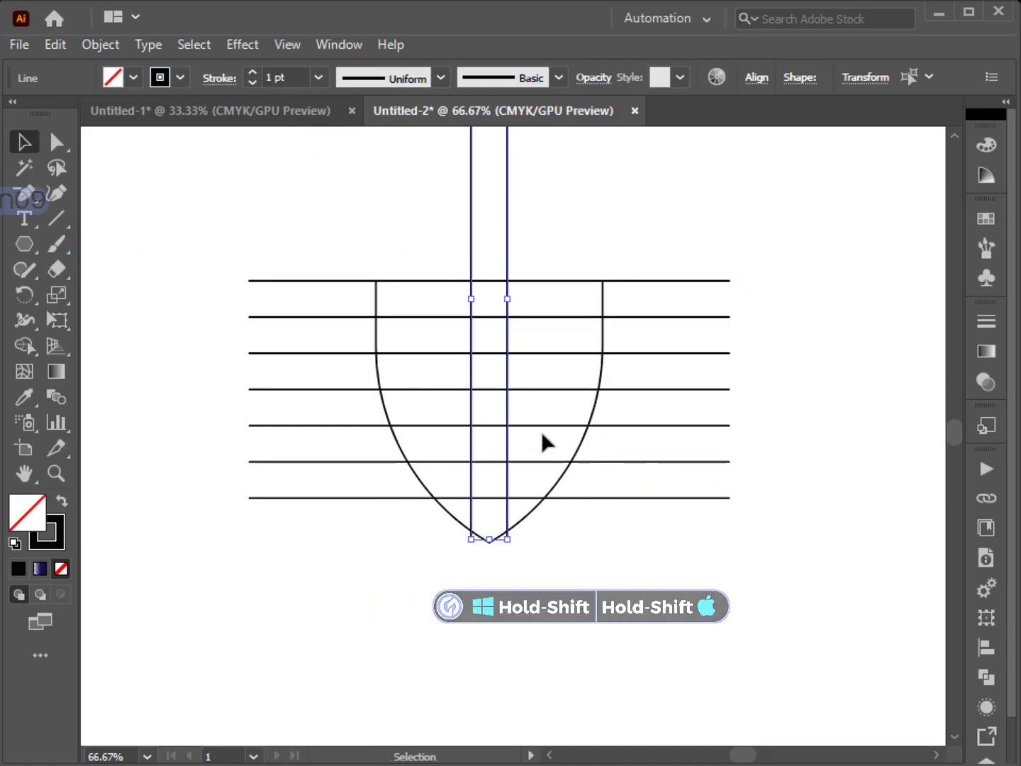
Align the vertical line pair inside the shield's right edge and duplicate it inside the left edge
{"action": "left_click_drag", "start_coordinate": [507, 378], "coordinate": [600, 475]}
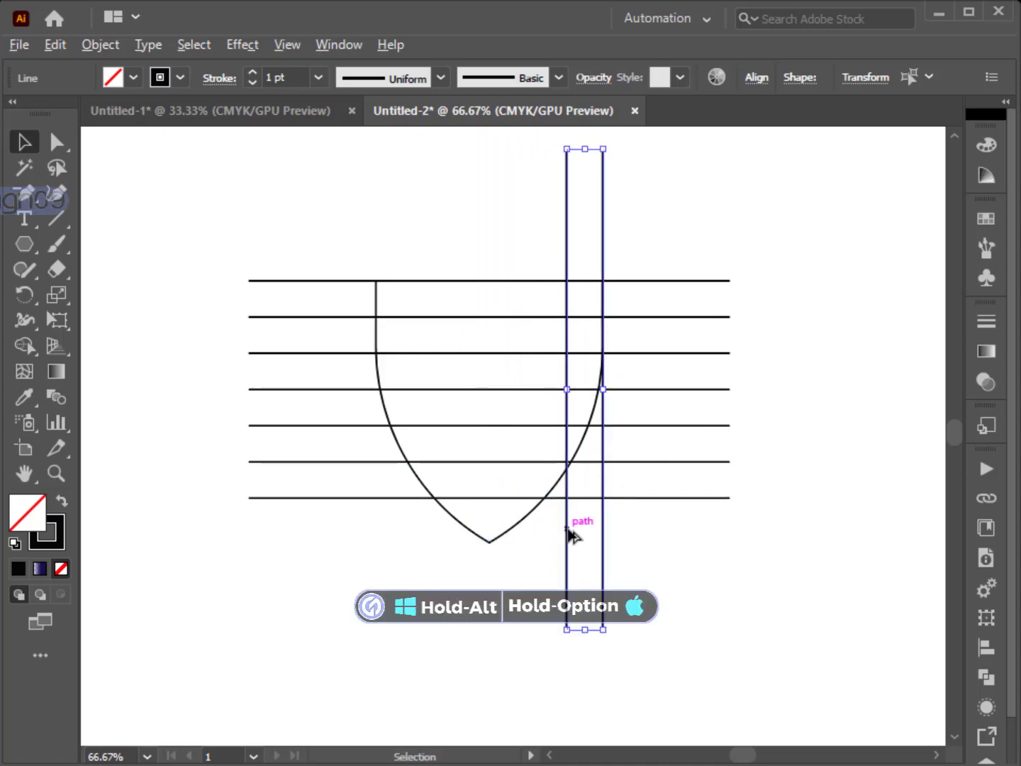
{"action": "left_click_drag", "start_coordinate": [570, 536], "coordinate": [381, 540]}
{"action": "left_click", "coordinate": [665, 548]}
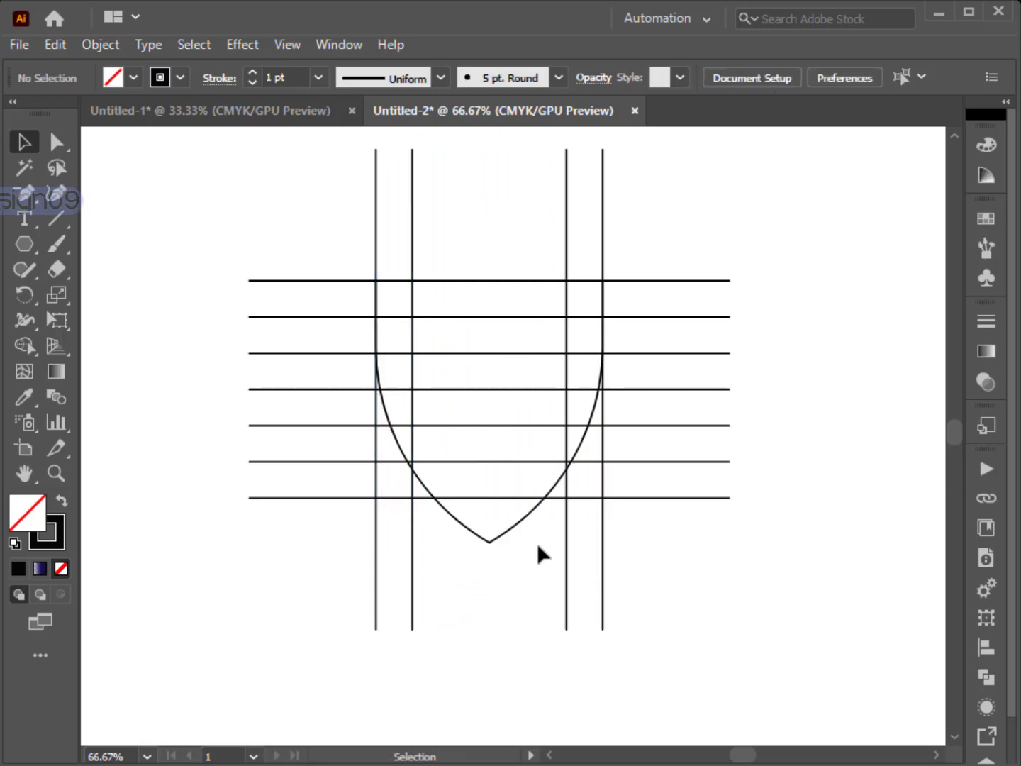
Paste a copy of the shield in place and scale it down to fit between the inner vertical lines, below the second horizontal line
{"action": "left_click", "coordinate": [527, 516]}
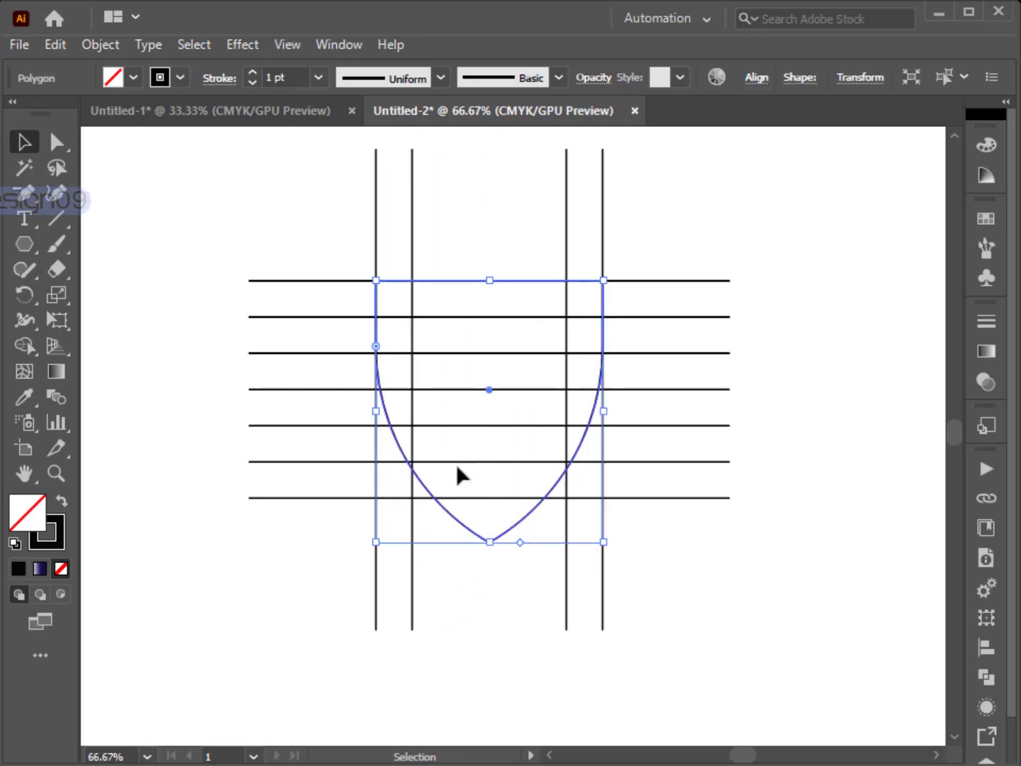
{"action": "left_click", "coordinate": [60, 45]}
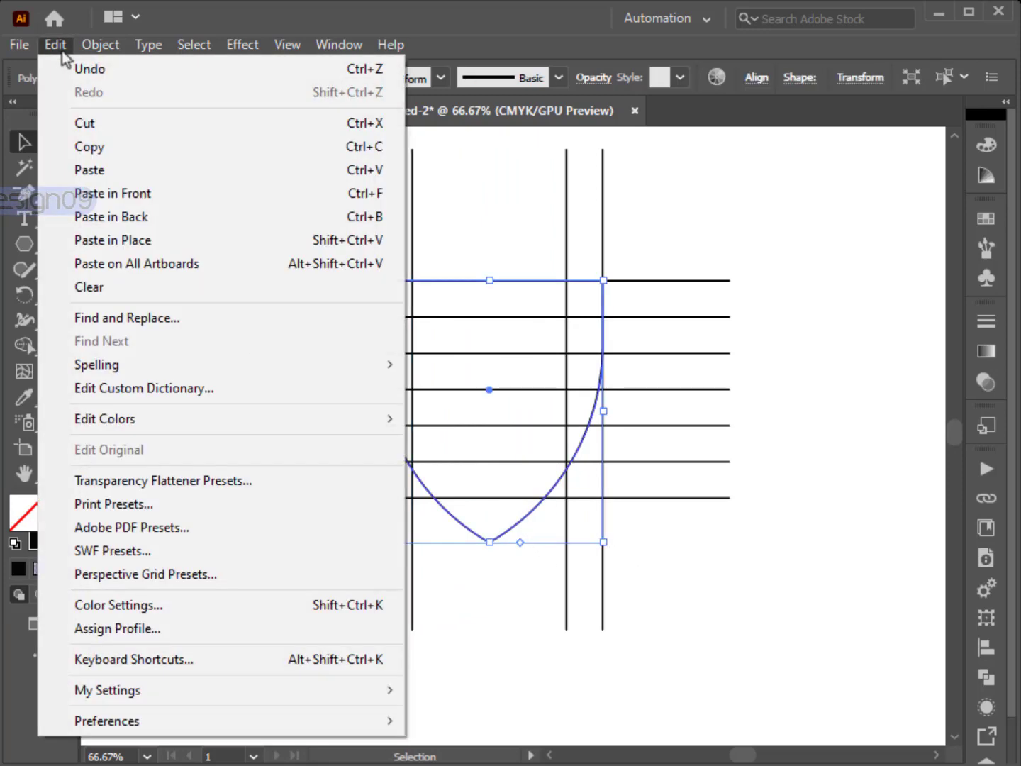
{"action": "left_click", "coordinate": [99, 147]}
{"action": "left_click", "coordinate": [58, 44]}
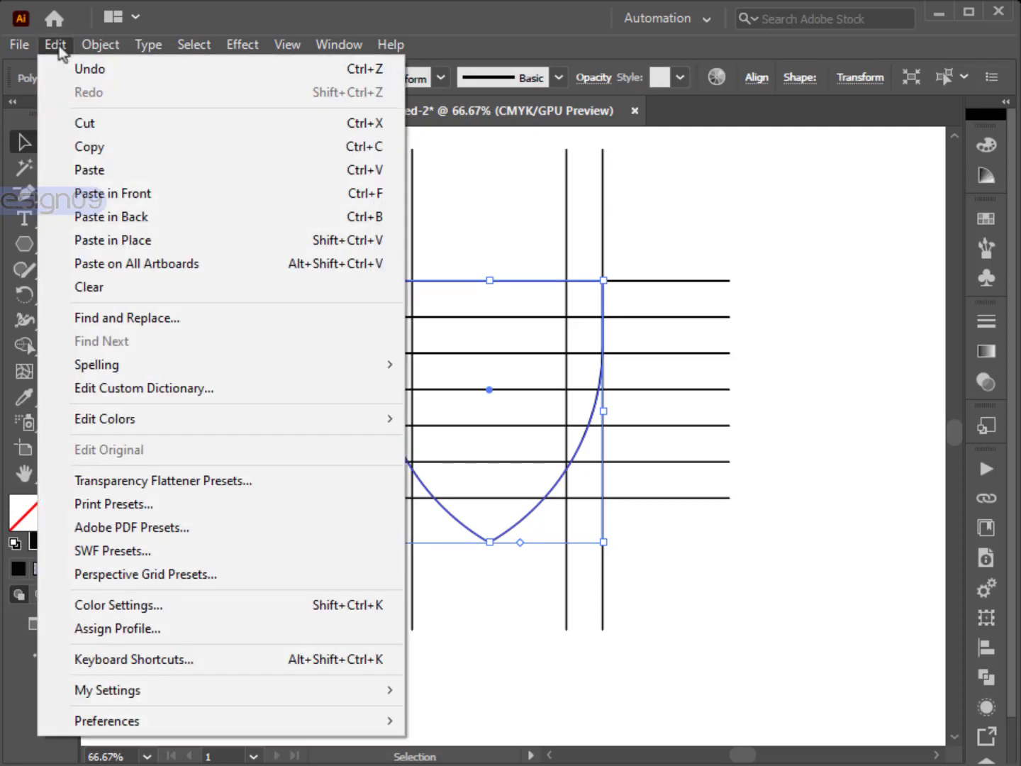
{"action": "left_click", "coordinate": [104, 240]}
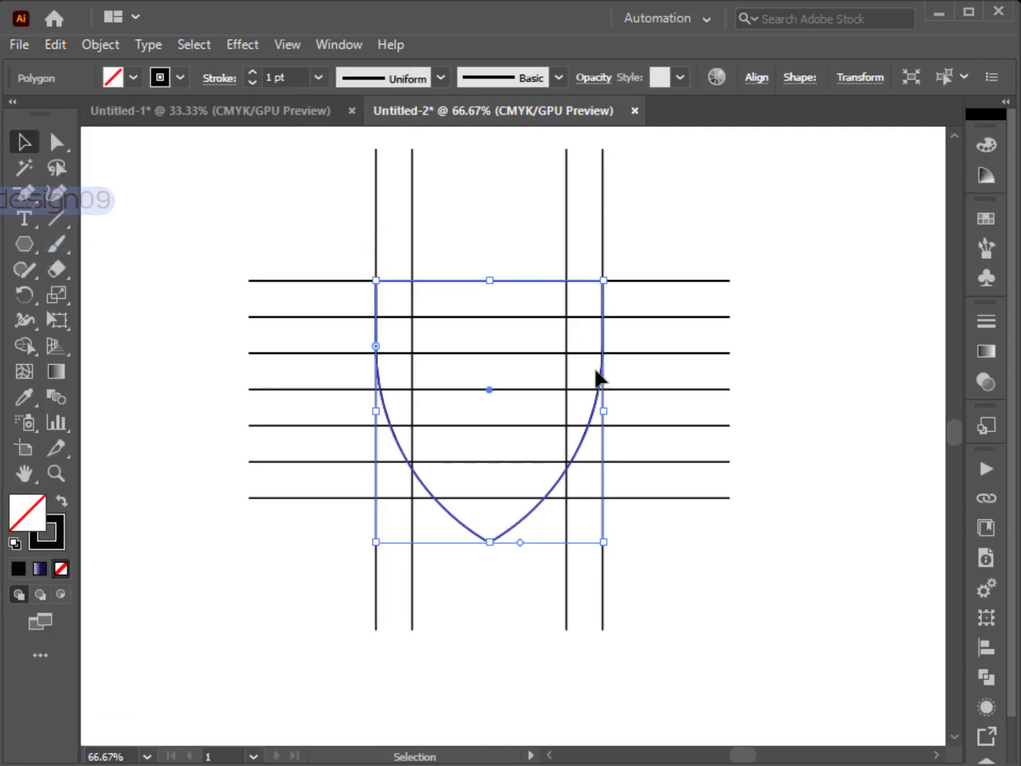
{"action": "left_click_drag", "start_coordinate": [604, 410], "coordinate": [547, 434]}
{"action": "left_click", "coordinate": [526, 468]}
Draw a circle as wide as the shield, centre it on the top line, and stretch it into a wide, flat ellipse
{"action": "left_click_drag", "start_coordinate": [24, 244], "coordinate": [113, 290]}
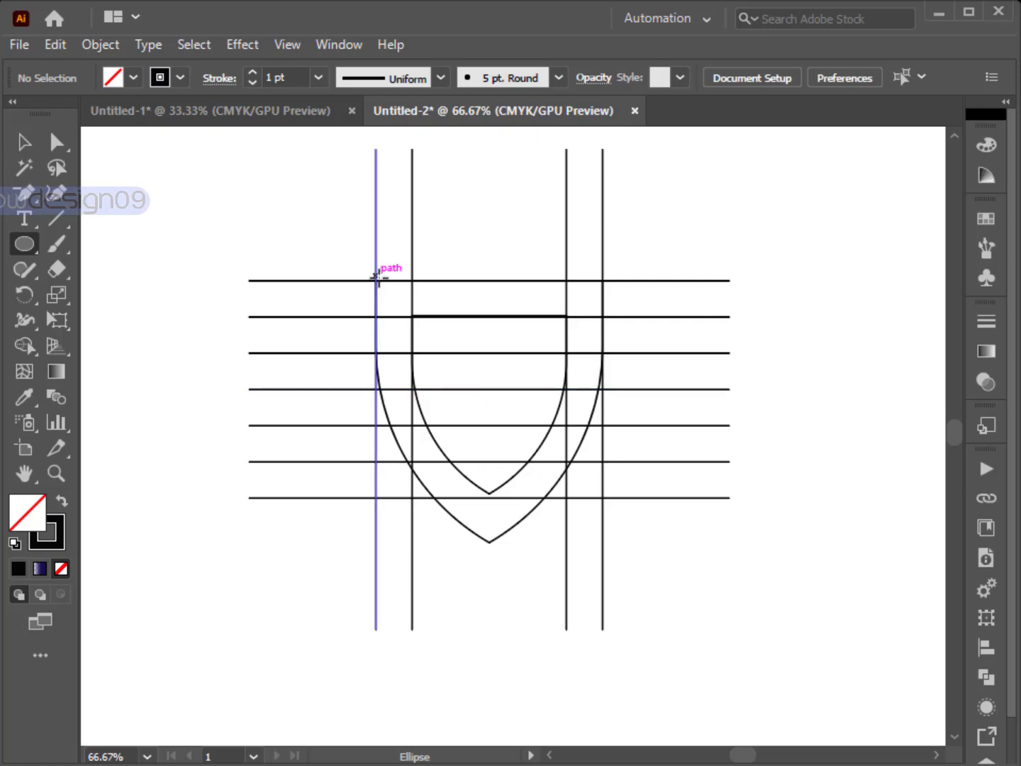
{"action": "left_click_drag", "start_coordinate": [374, 255], "coordinate": [600, 392]}
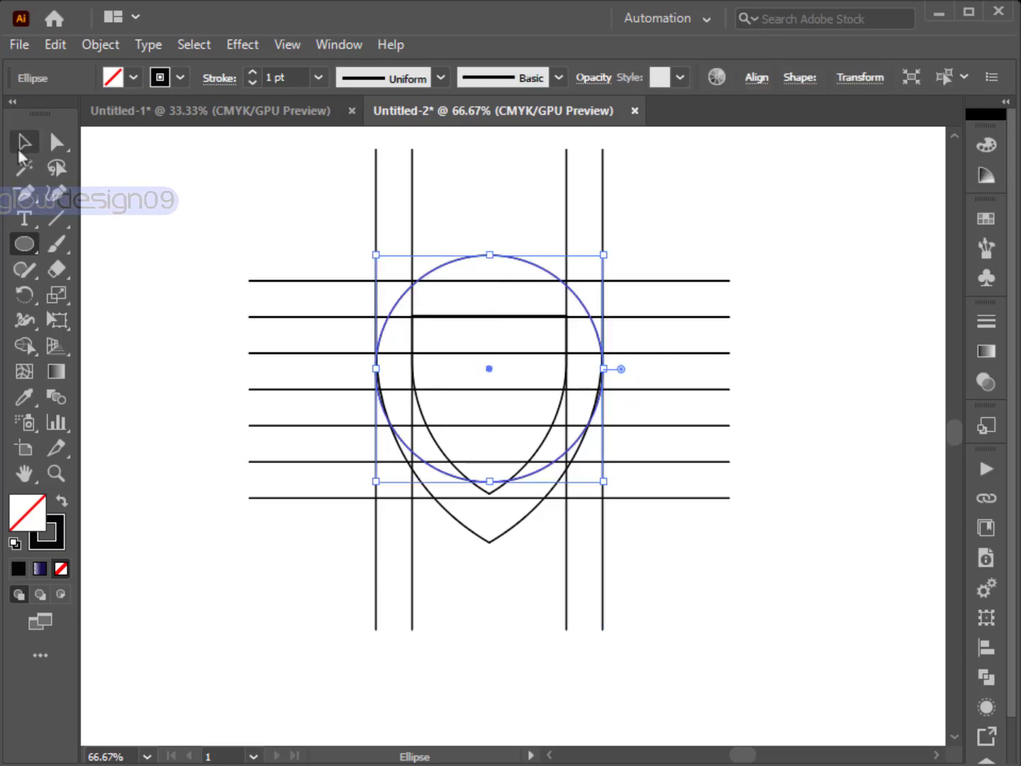
{"action": "left_click_drag", "start_coordinate": [529, 476], "coordinate": [528, 384]}
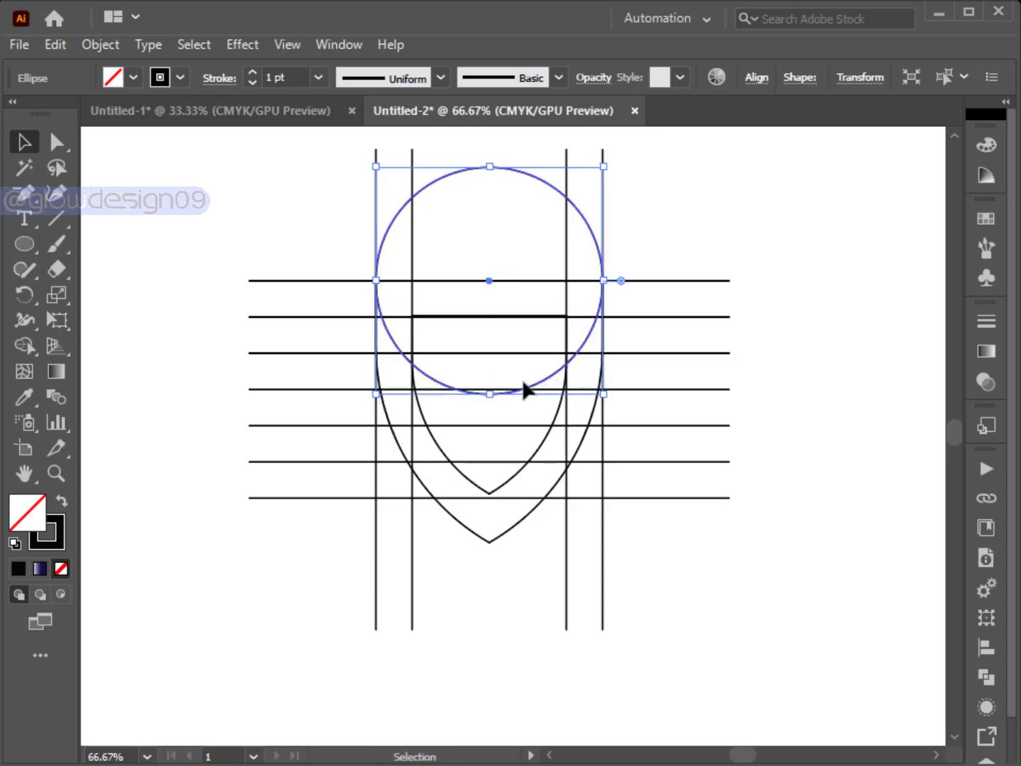
{"action": "left_click_drag", "start_coordinate": [603, 280], "coordinate": [680, 280]}
{"action": "left_click_drag", "start_coordinate": [493, 393], "coordinate": [495, 334]}
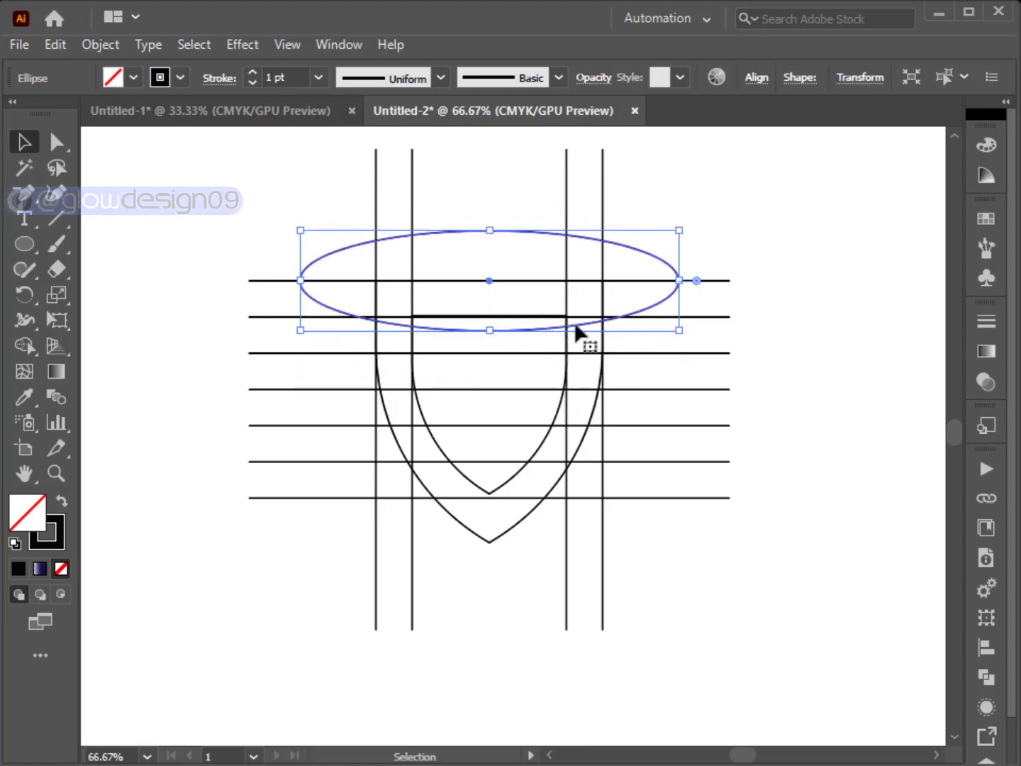
Rest the ellipse on the top line, then duplicate it downward five times, one copy per horizontal line
{"action": "mouse_move", "coordinate": [588, 328]}
{"action": "left_mouse_down"}
{"action": "mouse_move", "coordinate": [589, 278]}
{"action": "mouse_move", "coordinate": [585, 318]}
{"action": "left_mouse_up"}
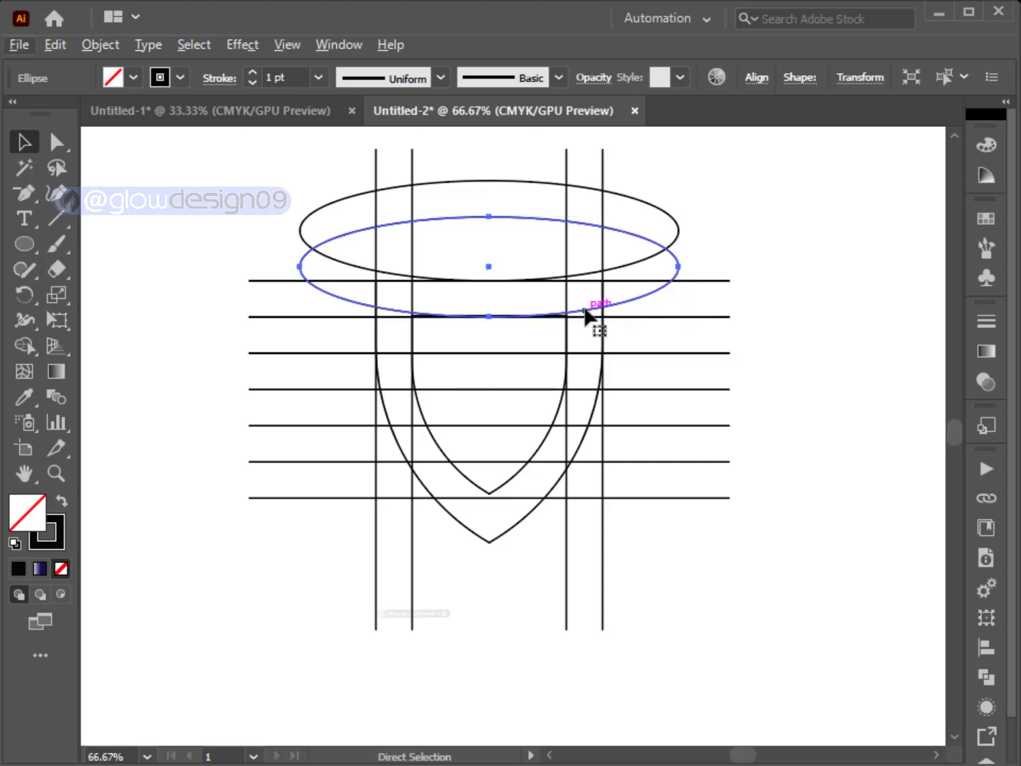
{"action": "key", "text": "ctrl+d"}
{"action": "key", "text": "ctrl+d"}
{"action": "key", "text": "ctrl+d"}
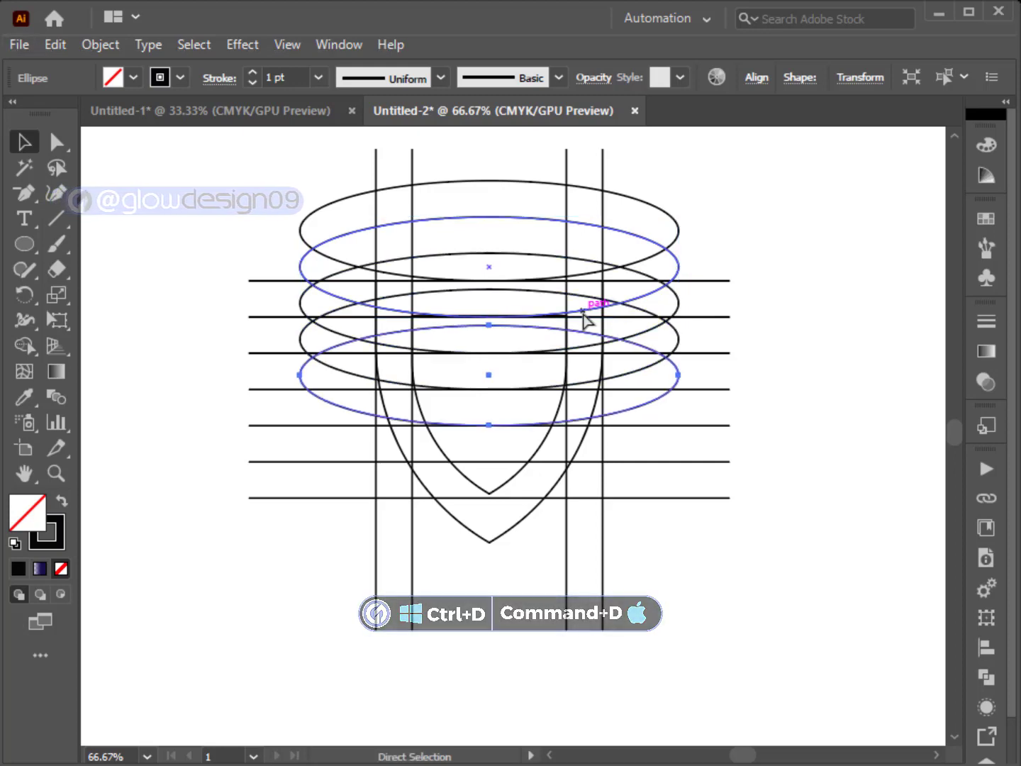
{"action": "key", "text": "ctrl+d"}
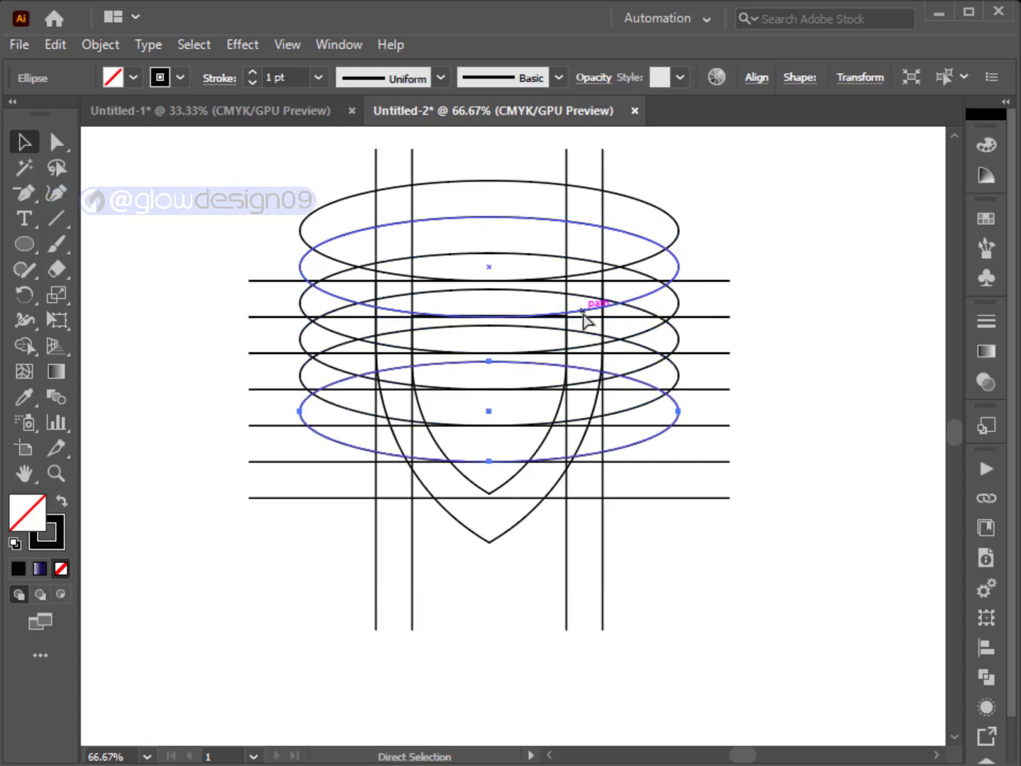
{"action": "left_click", "coordinate": [757, 224]}
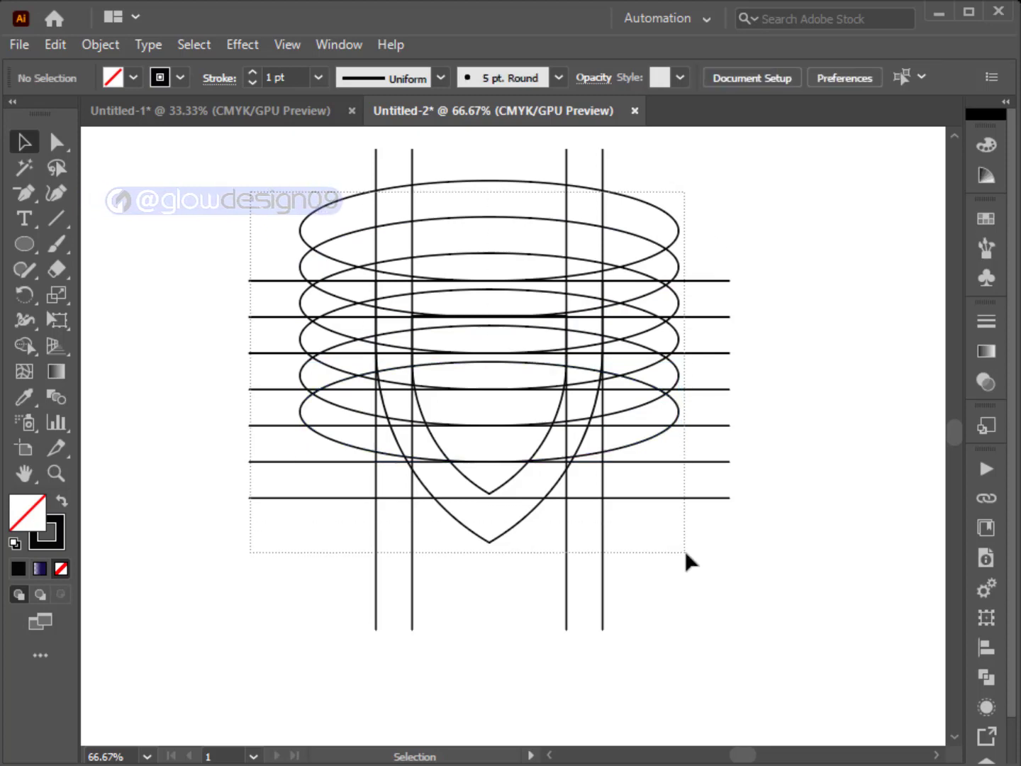
Select all the shapes and lines for the Shape Builder tool and set the fill colour to near-black 020202
{"action": "left_click_drag", "start_coordinate": [685, 550], "coordinate": [685, 552]}
{"action": "key", "text": "shift+m"}
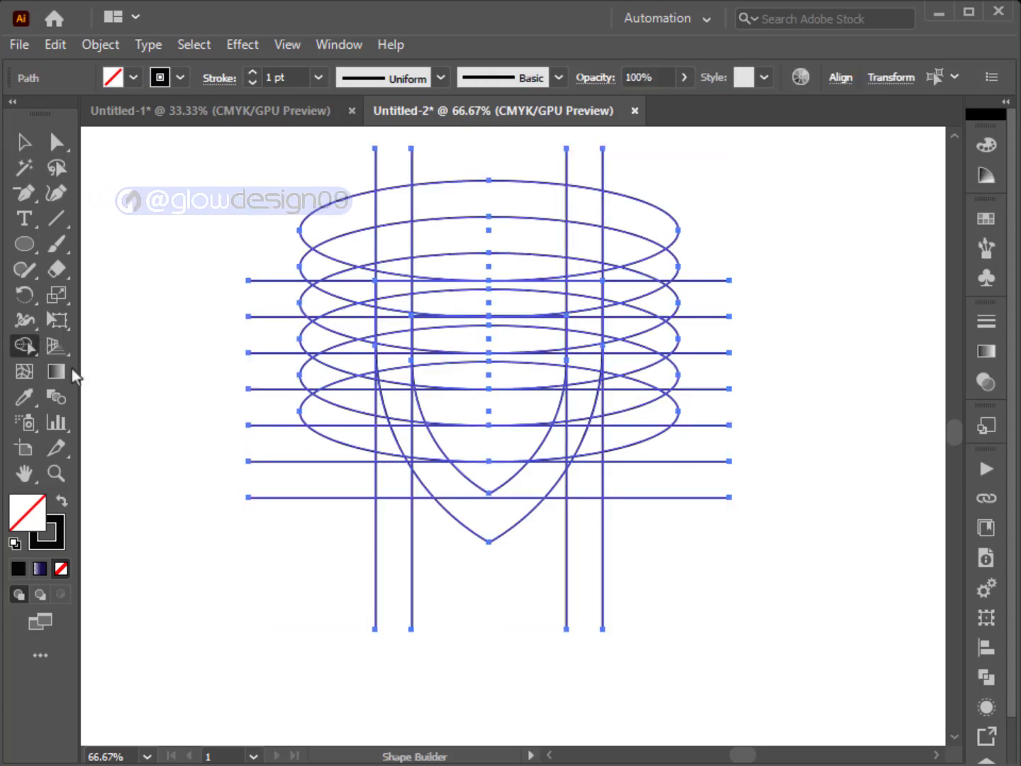
{"action": "double_click", "coordinate": [32, 524]}
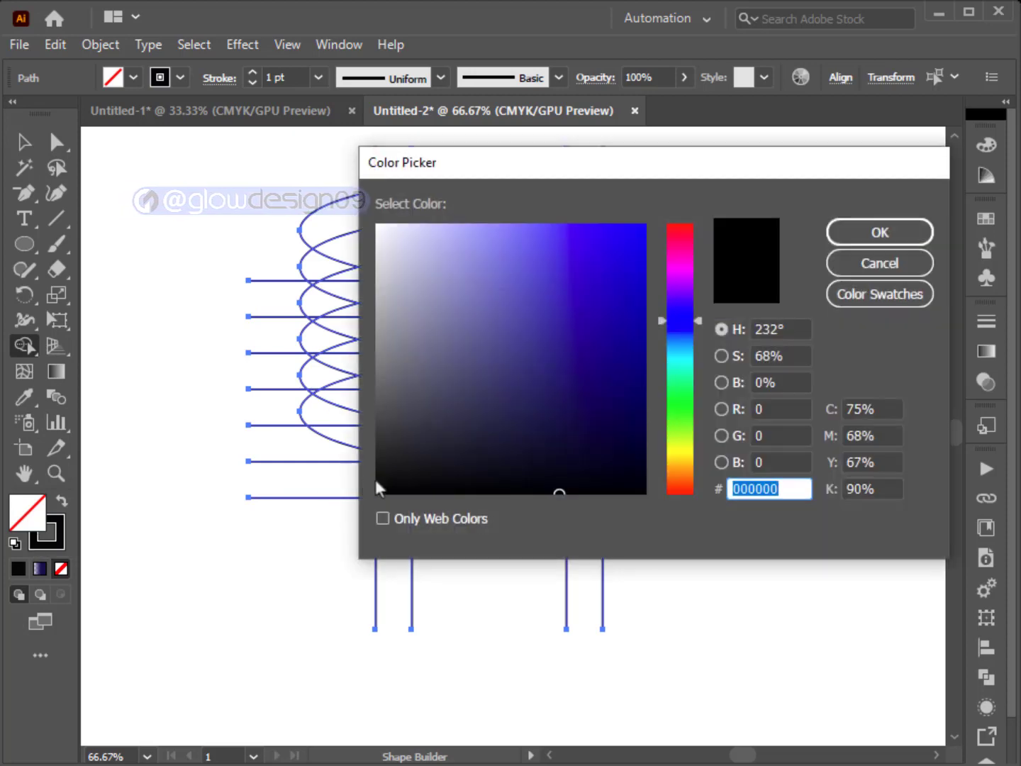
{"action": "left_click", "coordinate": [875, 229]}
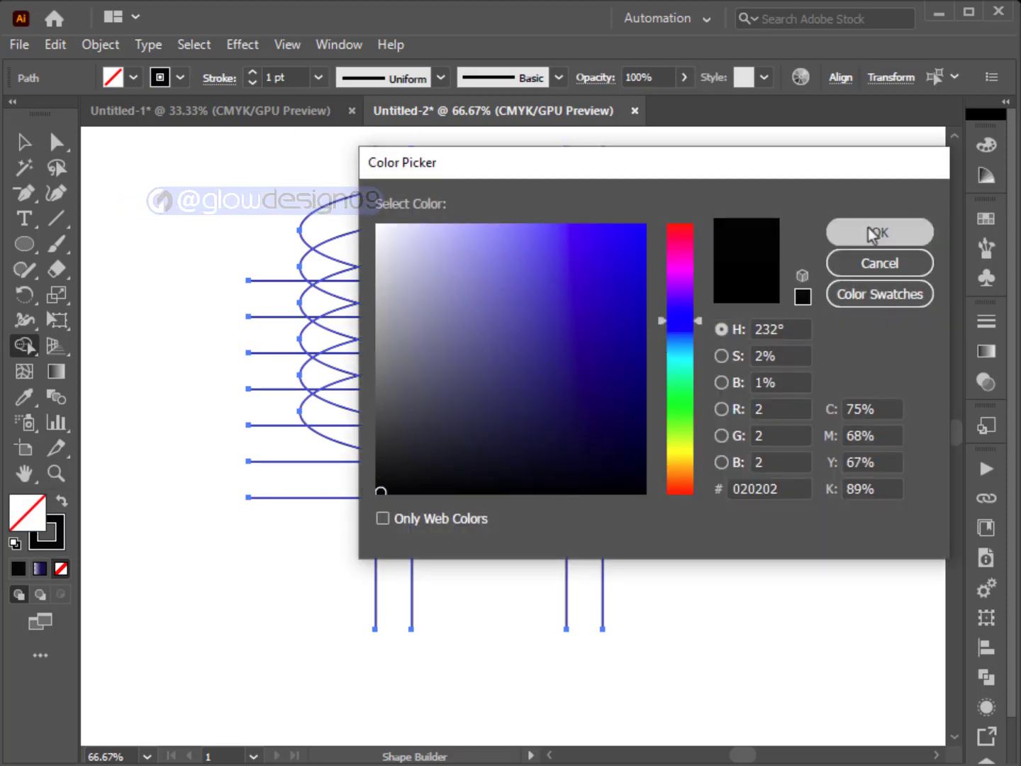
Merge the regions between two neighbouring ellipse arcs into a solid upper curved band spanning the shield's full width
{"action": "scroll", "coordinate": [556, 289], "scroll_direction": "up", "scroll_amount": 3}
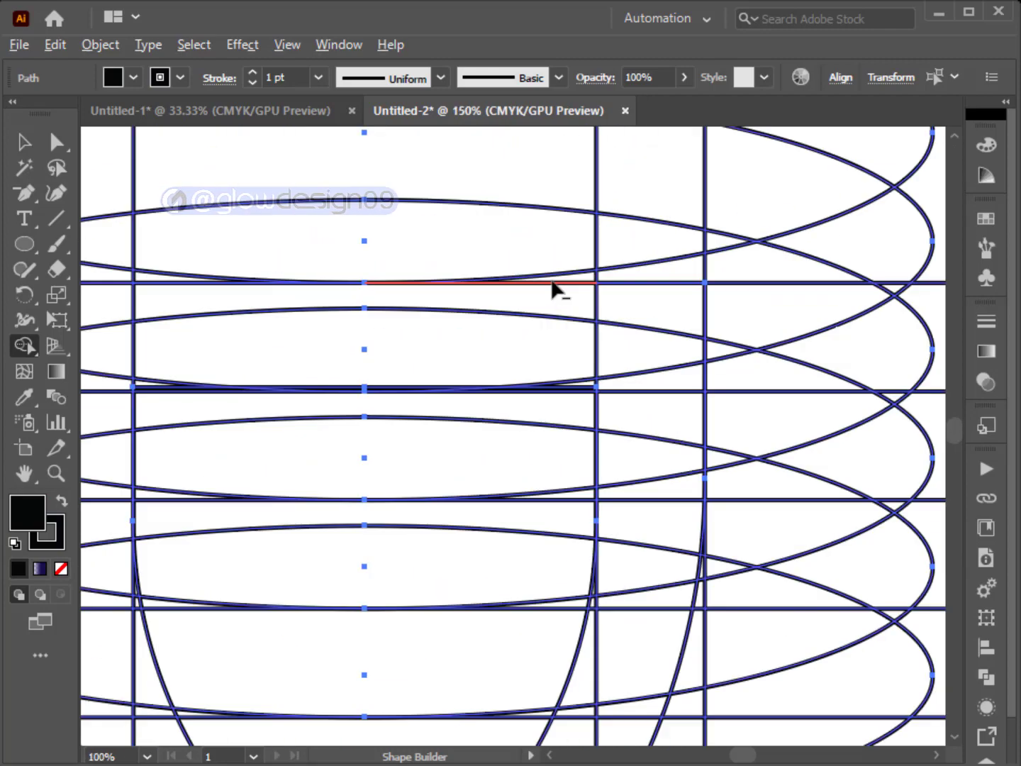
{"action": "mouse_move", "coordinate": [782, 221]}
{"action": "left_mouse_down"}
{"action": "mouse_move", "coordinate": [736, 297]}
{"action": "mouse_move", "coordinate": [635, 337]}
{"action": "left_mouse_up"}
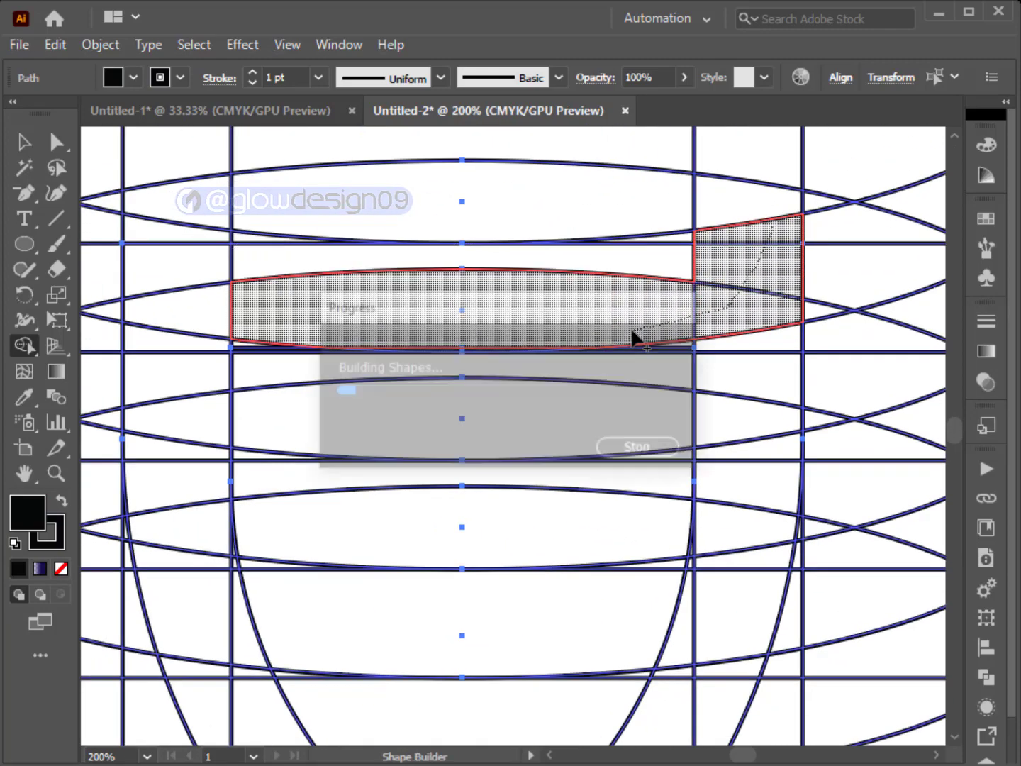
{"action": "scroll", "coordinate": [610, 346], "scroll_direction": "up", "scroll_amount": 2}
{"action": "scroll", "coordinate": [451, 353], "scroll_direction": "down", "scroll_amount": 2}
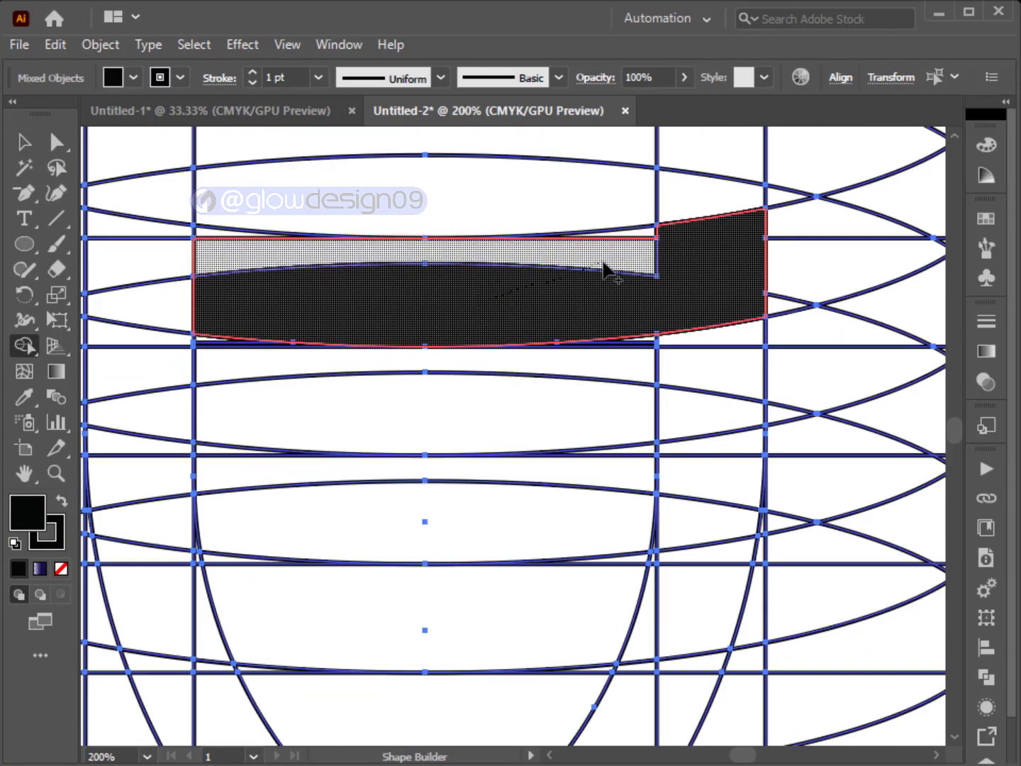
{"action": "left_click_drag", "start_coordinate": [648, 244], "coordinate": [647, 247]}
{"action": "scroll", "coordinate": [386, 259], "scroll_direction": "left", "scroll_amount": 3}
{"action": "mouse_move", "coordinate": [387, 257]}
{"action": "left_mouse_down"}
{"action": "mouse_move", "coordinate": [301, 312]}
{"action": "mouse_move", "coordinate": [386, 333]}
{"action": "left_mouse_up"}
Merge the regions between the next pair of lower ellipse arcs into a second full-width curved band, one gap below the first
{"action": "scroll", "coordinate": [528, 368], "scroll_direction": "down", "scroll_amount": 1}
{"action": "scroll", "coordinate": [529, 368], "scroll_direction": "right", "scroll_amount": 2}
{"action": "mouse_move", "coordinate": [777, 376]}
{"action": "left_mouse_down"}
{"action": "mouse_move", "coordinate": [766, 414]}
{"action": "mouse_move", "coordinate": [713, 470]}
{"action": "mouse_move", "coordinate": [693, 407]}
{"action": "left_mouse_up"}
{"action": "mouse_move", "coordinate": [298, 397]}
{"action": "left_mouse_down"}
{"action": "mouse_move", "coordinate": [217, 384]}
{"action": "mouse_move", "coordinate": [210, 424]}
{"action": "mouse_move", "coordinate": [273, 467]}
{"action": "mouse_move", "coordinate": [252, 434]}
{"action": "left_mouse_up"}
Merge the regions between the inner and outer shield outlines into a V-shaped base below the second band
{"action": "scroll", "coordinate": [252, 434], "scroll_direction": "down", "scroll_amount": 1}
{"action": "scroll", "coordinate": [405, 521], "scroll_direction": "down", "scroll_amount": 2}
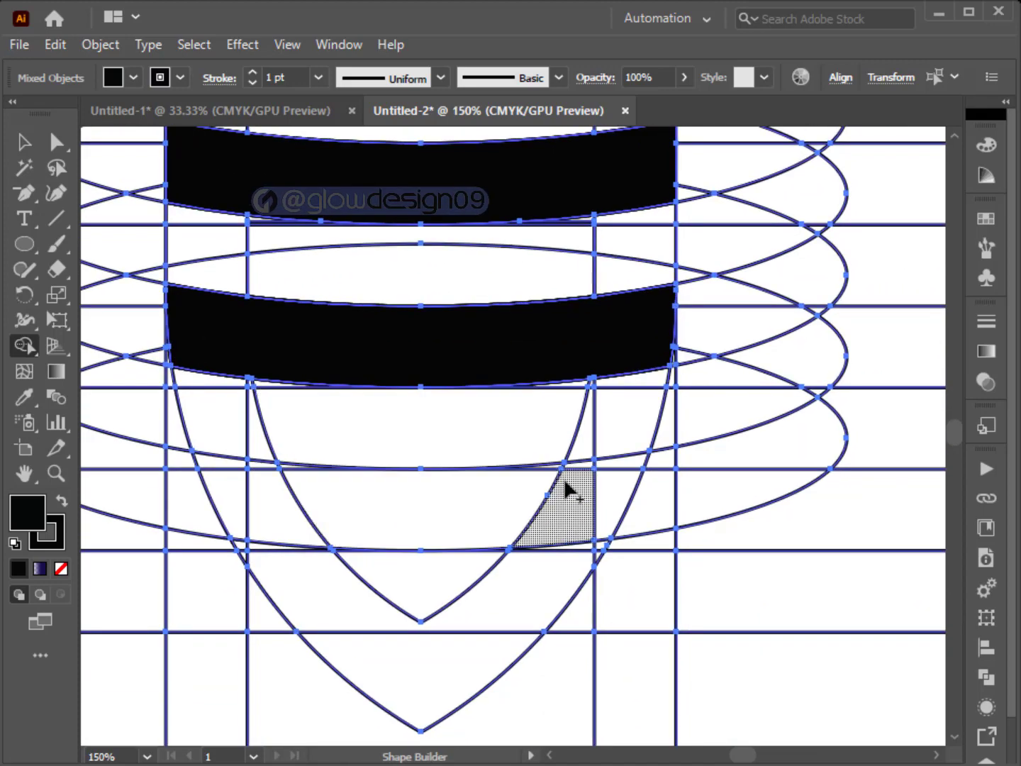
{"action": "mouse_move", "coordinate": [611, 466]}
{"action": "left_mouse_down"}
{"action": "mouse_move", "coordinate": [587, 470]}
{"action": "mouse_move", "coordinate": [545, 577]}
{"action": "mouse_move", "coordinate": [603, 531]}
{"action": "mouse_move", "coordinate": [598, 552]}
{"action": "mouse_move", "coordinate": [482, 654]}
{"action": "mouse_move", "coordinate": [285, 578]}
{"action": "mouse_move", "coordinate": [247, 550]}
{"action": "mouse_move", "coordinate": [249, 563]}
{"action": "mouse_move", "coordinate": [264, 531]}
{"action": "left_mouse_up"}
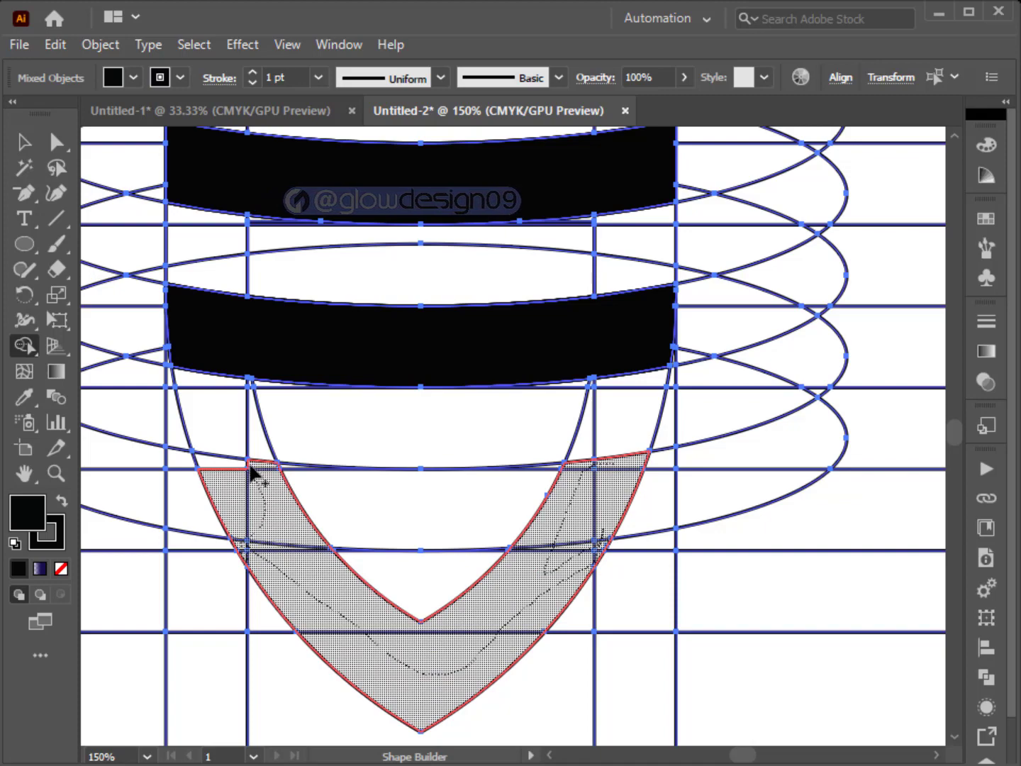
{"action": "left_click_drag", "start_coordinate": [252, 472], "coordinate": [251, 478]}
Merge the regions that link the lower band to the V on the right side and the two bands on the left side
{"action": "scroll", "coordinate": [331, 577], "scroll_direction": "up", "scroll_amount": 2}
{"action": "scroll", "coordinate": [329, 577], "scroll_direction": "down", "scroll_amount": 1}
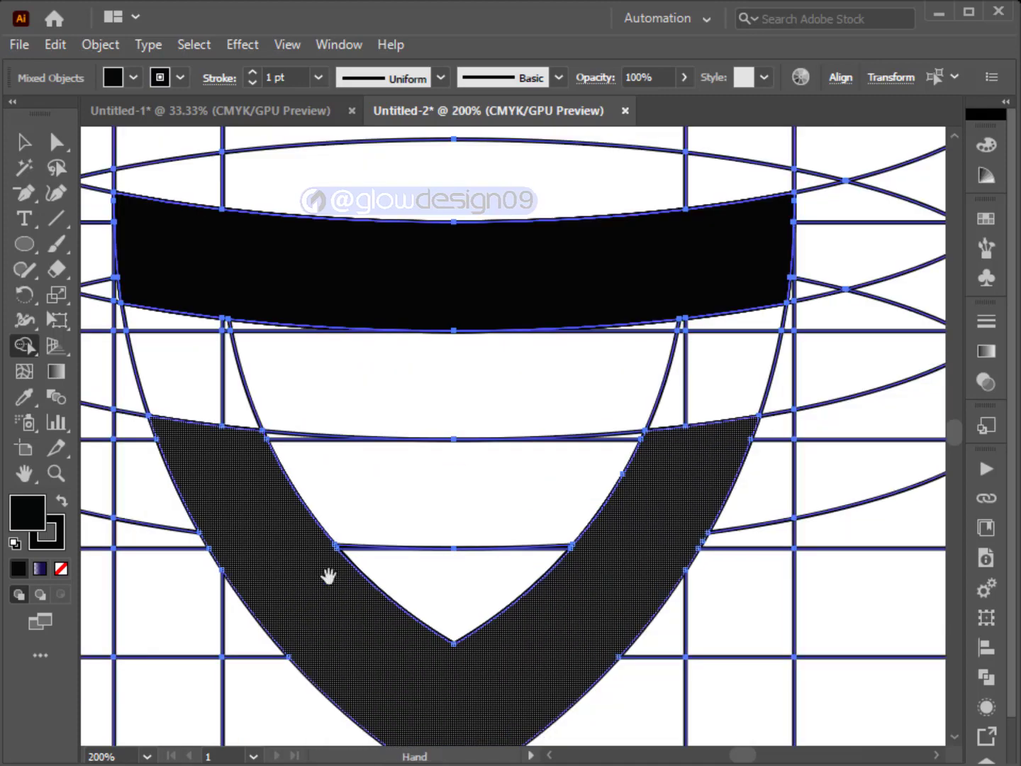
{"action": "left_click_drag", "start_coordinate": [328, 576], "coordinate": [300, 619]}
{"action": "mouse_move", "coordinate": [639, 449]}
{"action": "left_mouse_down"}
{"action": "mouse_move", "coordinate": [712, 393]}
{"action": "mouse_move", "coordinate": [719, 370]}
{"action": "mouse_move", "coordinate": [663, 392]}
{"action": "left_mouse_up"}
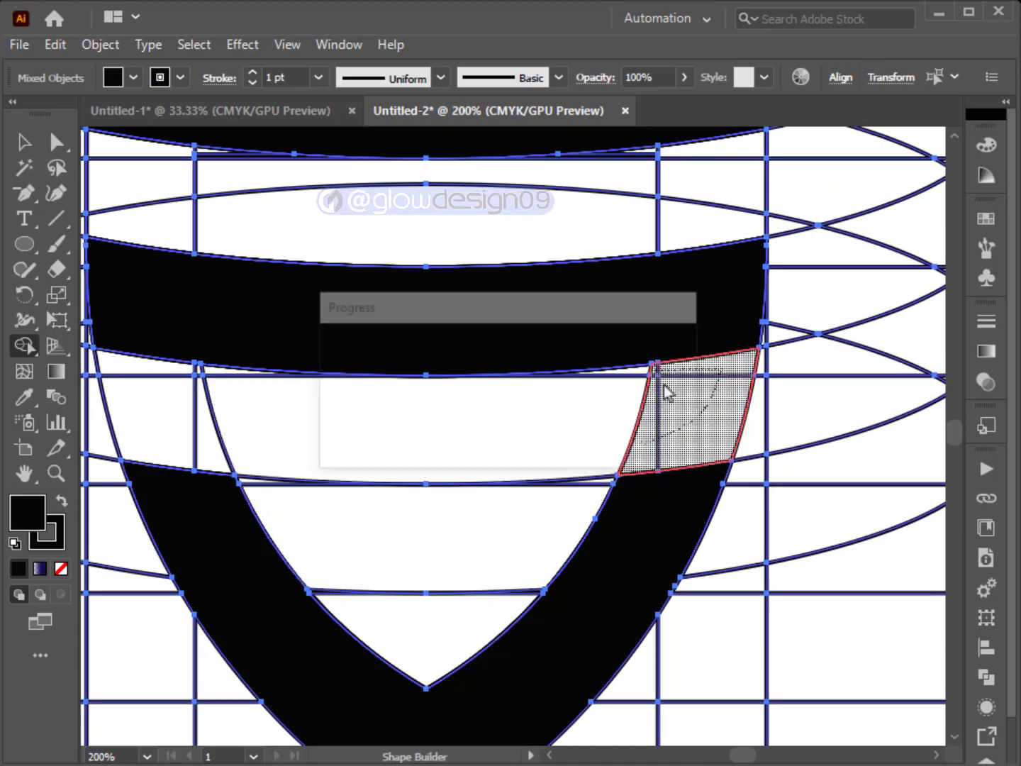
{"action": "scroll", "coordinate": [330, 230], "scroll_direction": "up", "scroll_amount": 1}
{"action": "scroll", "coordinate": [331, 229], "scroll_direction": "left", "scroll_amount": 2}
{"action": "left_click_drag", "start_coordinate": [309, 208], "coordinate": [312, 234]}
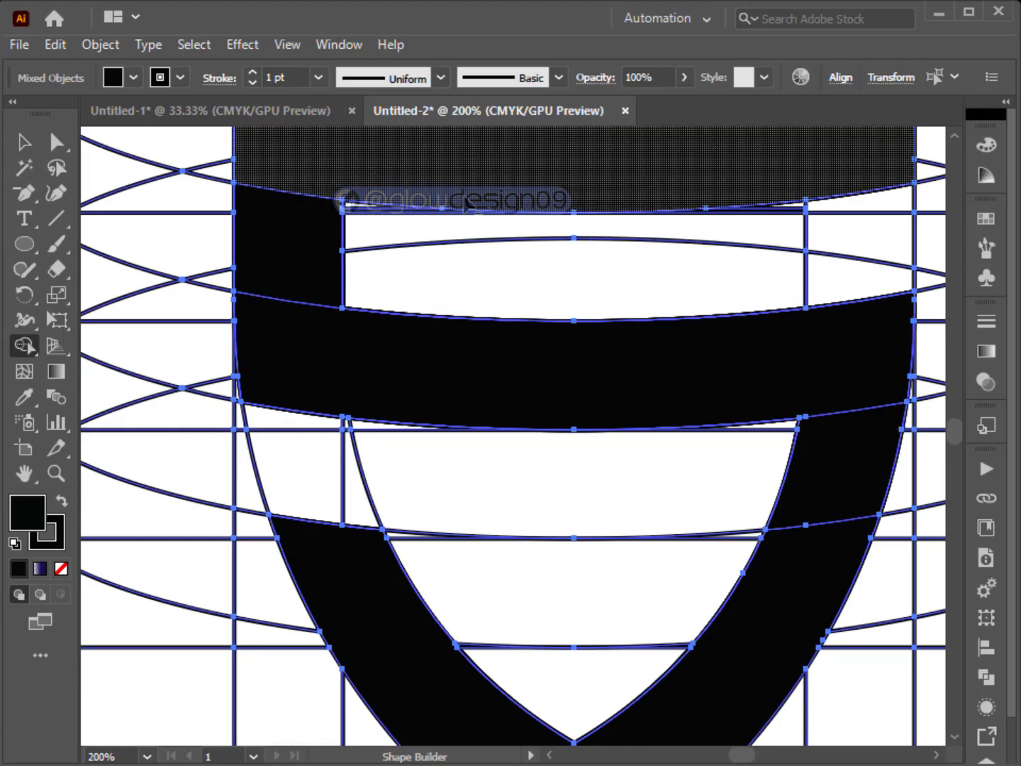
{"action": "scroll", "coordinate": [422, 228], "scroll_direction": "up", "scroll_amount": 4}
{"action": "scroll", "coordinate": [438, 256], "scroll_direction": "down", "scroll_amount": 6}
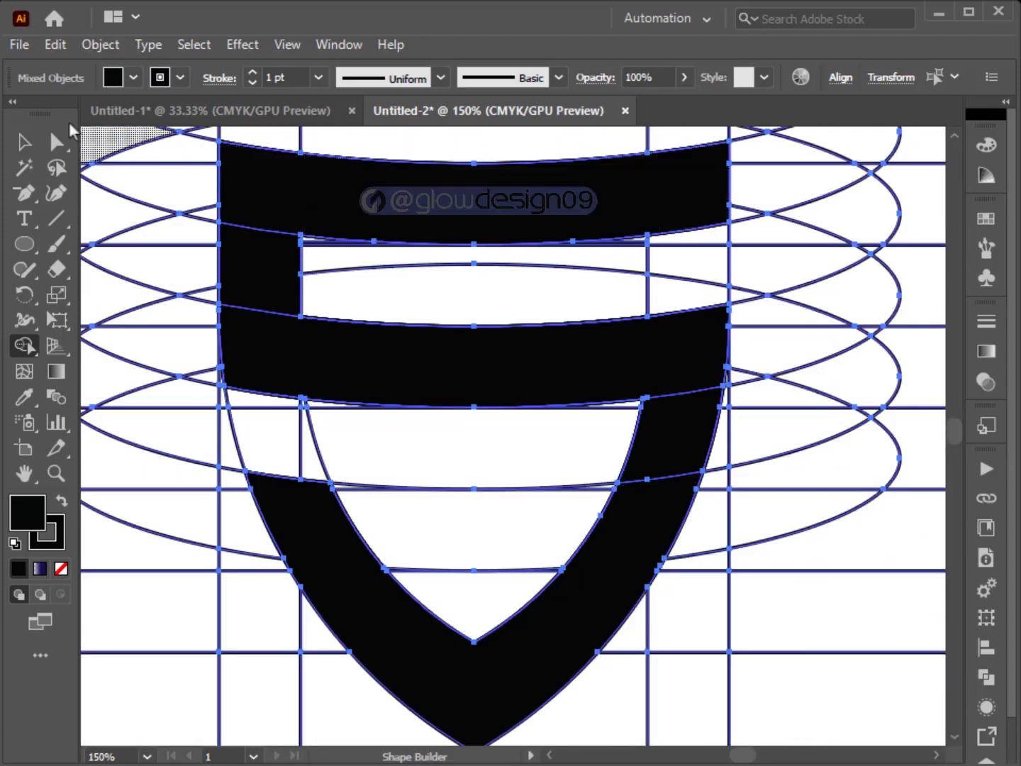
Select only the five black logo pieces and move them clear of the construction lines, out to their right
{"action": "left_click", "coordinate": [23, 143]}
{"action": "scroll", "coordinate": [375, 266], "scroll_direction": "down", "scroll_amount": 2}
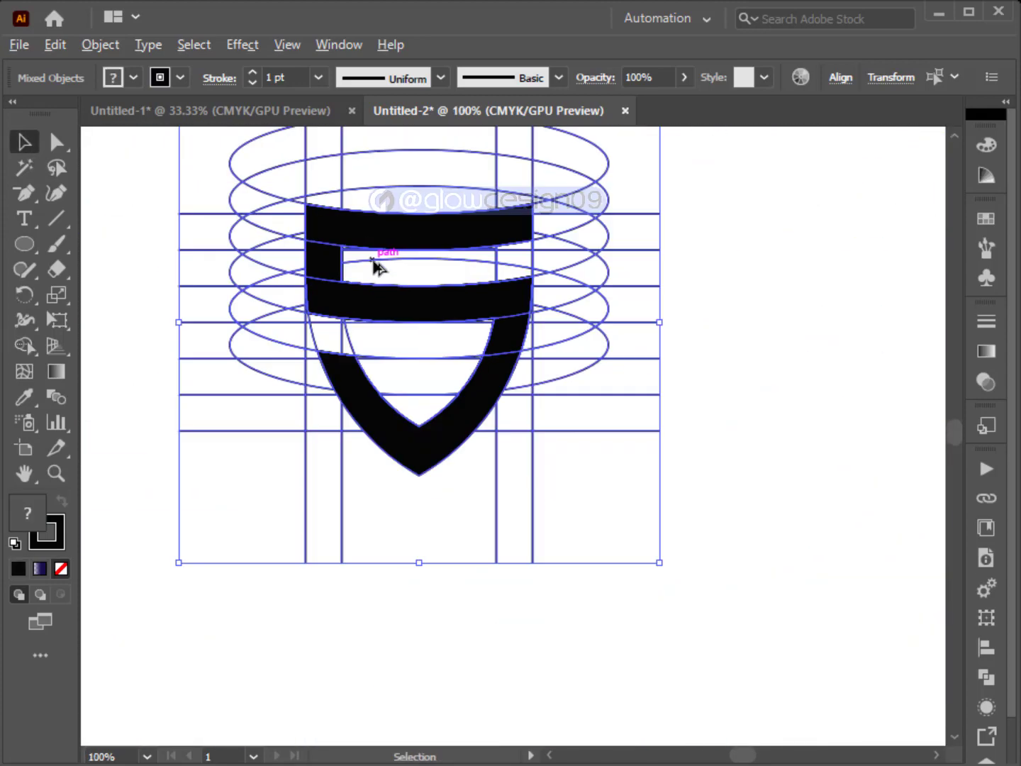
{"action": "left_click_drag", "start_coordinate": [707, 262], "coordinate": [643, 307]}
{"action": "left_click", "coordinate": [553, 303]}
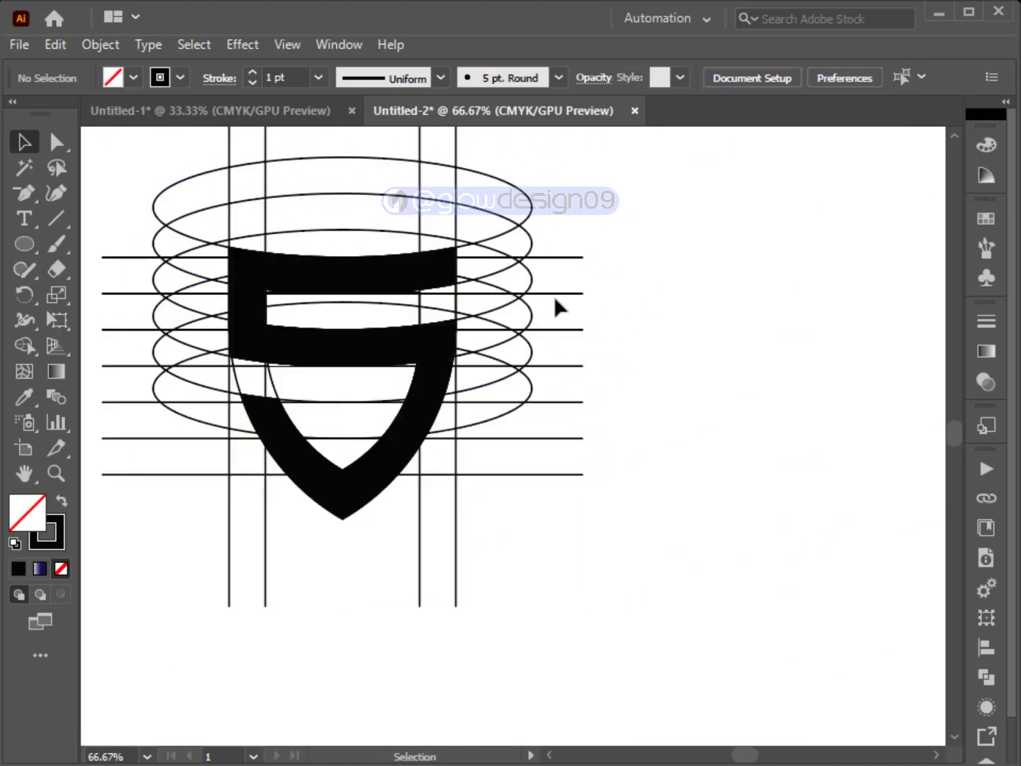
{"action": "left_click", "coordinate": [401, 283]}
{"action": "left_click", "coordinate": [246, 315], "text": "shift"}
{"action": "left_click", "coordinate": [269, 341], "text": "shift"}
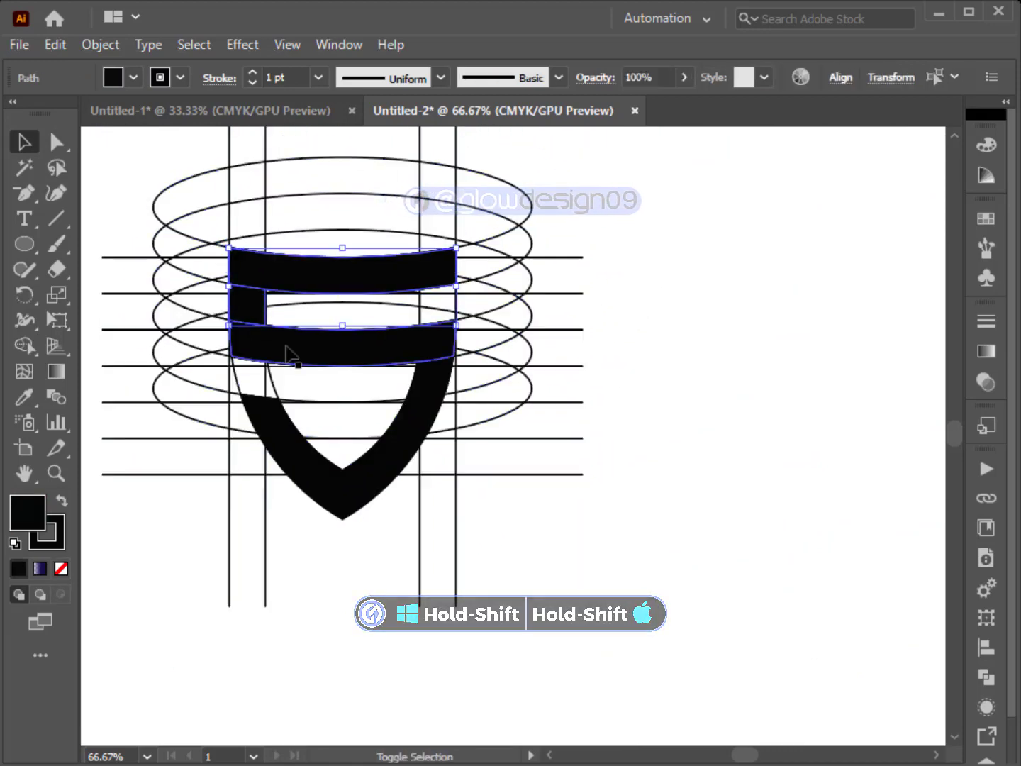
{"action": "left_click", "coordinate": [412, 455], "text": "shift"}
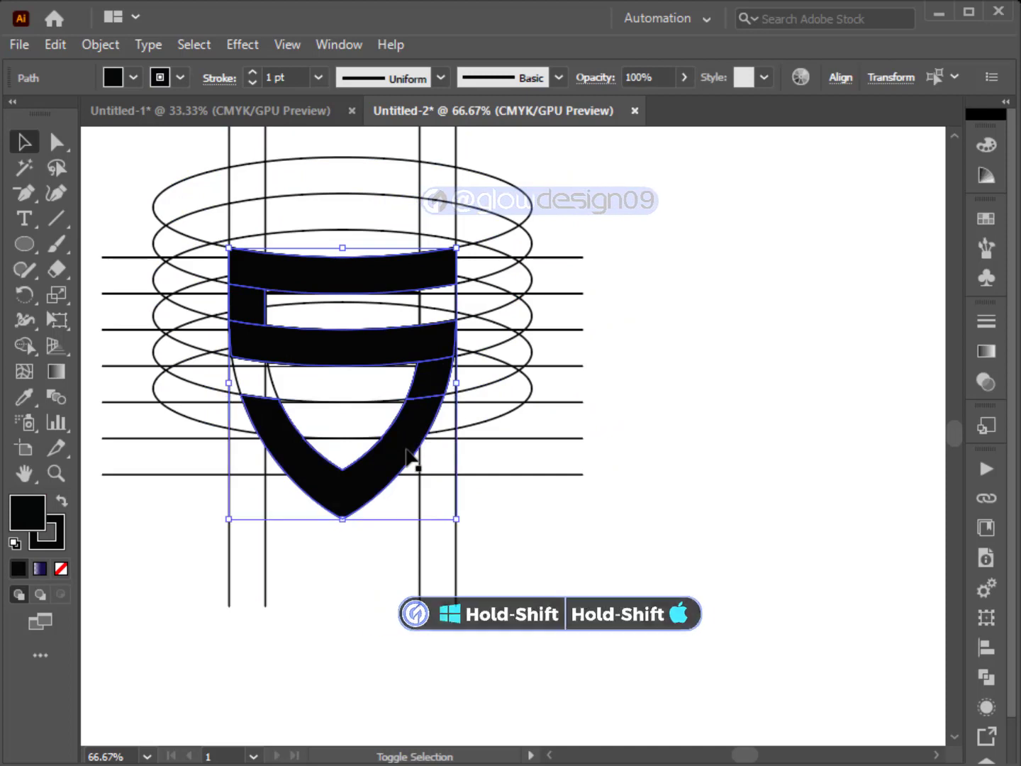
{"action": "left_click_drag", "start_coordinate": [401, 450], "coordinate": [835, 453]}
{"action": "left_click", "coordinate": [627, 487]}
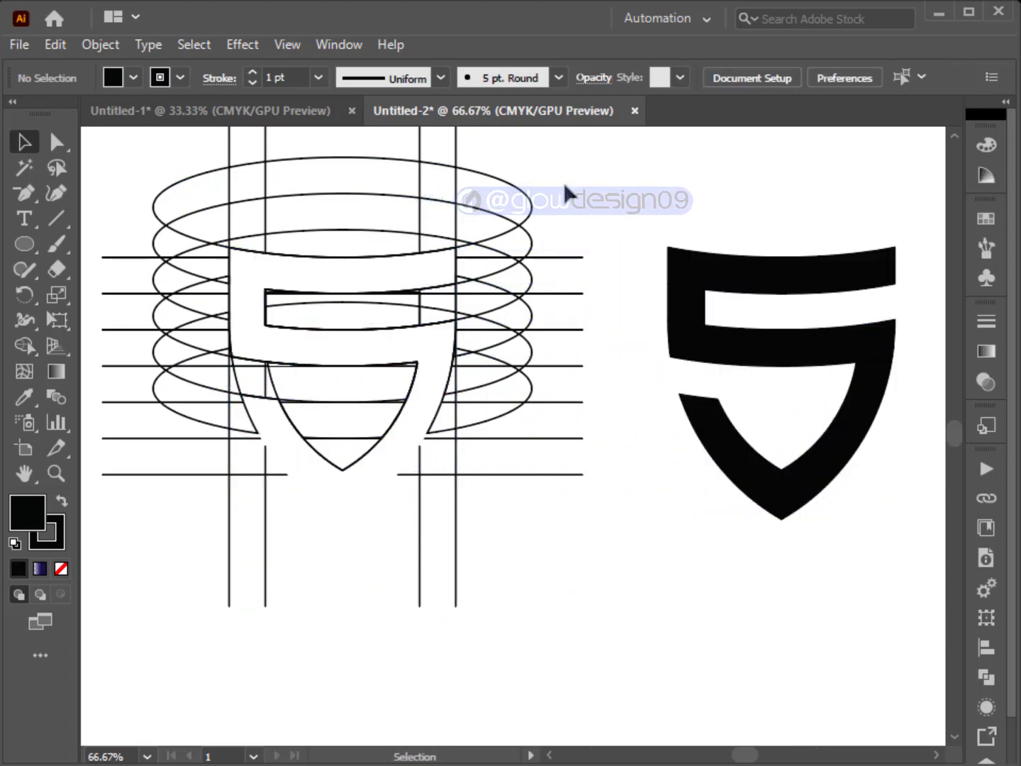
Delete all the leftover construction lines and ellipse segments beside the logo
{"action": "left_click_drag", "start_coordinate": [171, 542], "coordinate": [171, 542]}
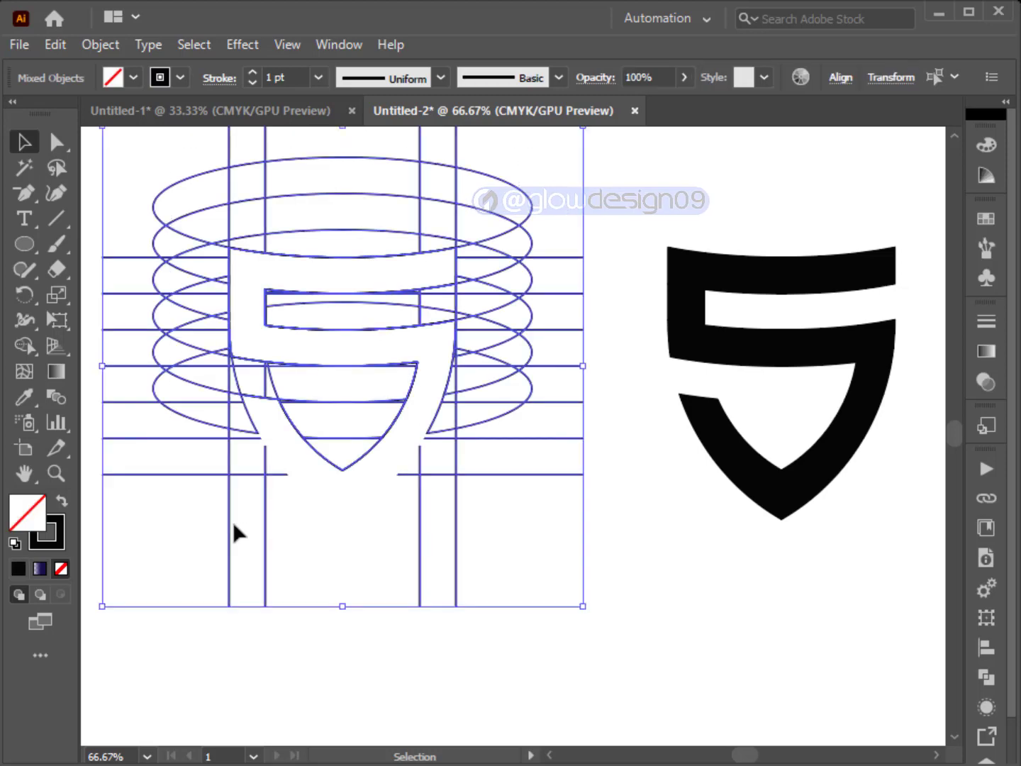
{"action": "key", "text": "Delete"}
{"action": "left_click_drag", "start_coordinate": [433, 461], "coordinate": [224, 436]}
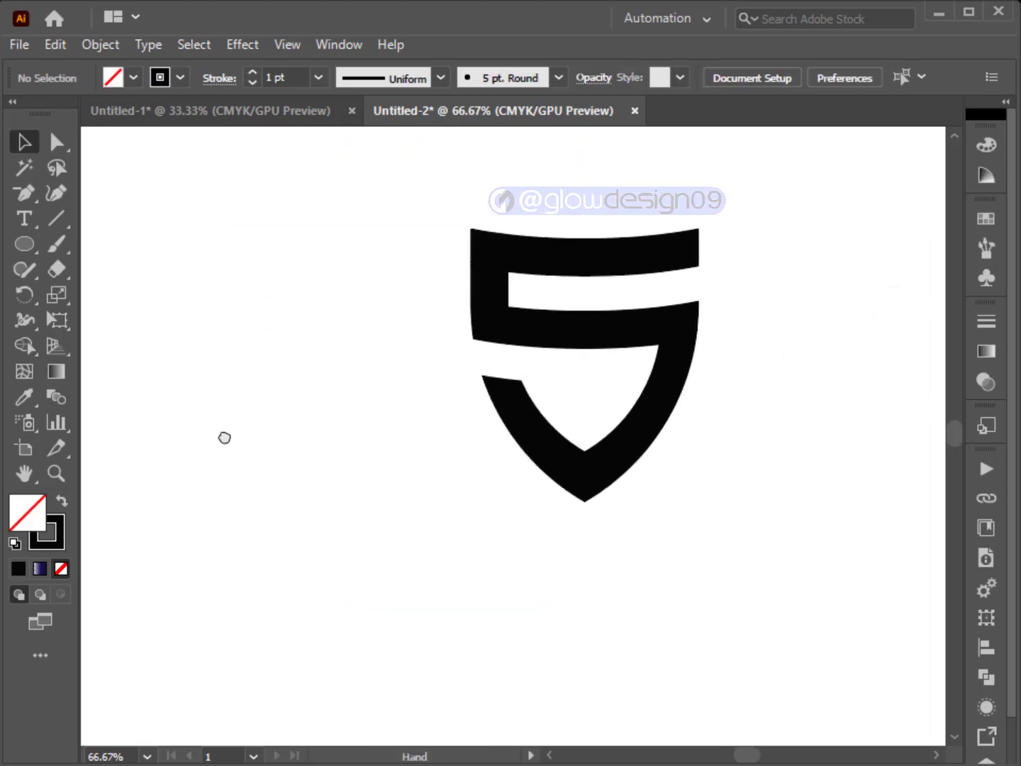
Select all the black logo pieces and apply Offset Path outwards to thicken them
{"action": "left_click_drag", "start_coordinate": [682, 485], "coordinate": [683, 485]}
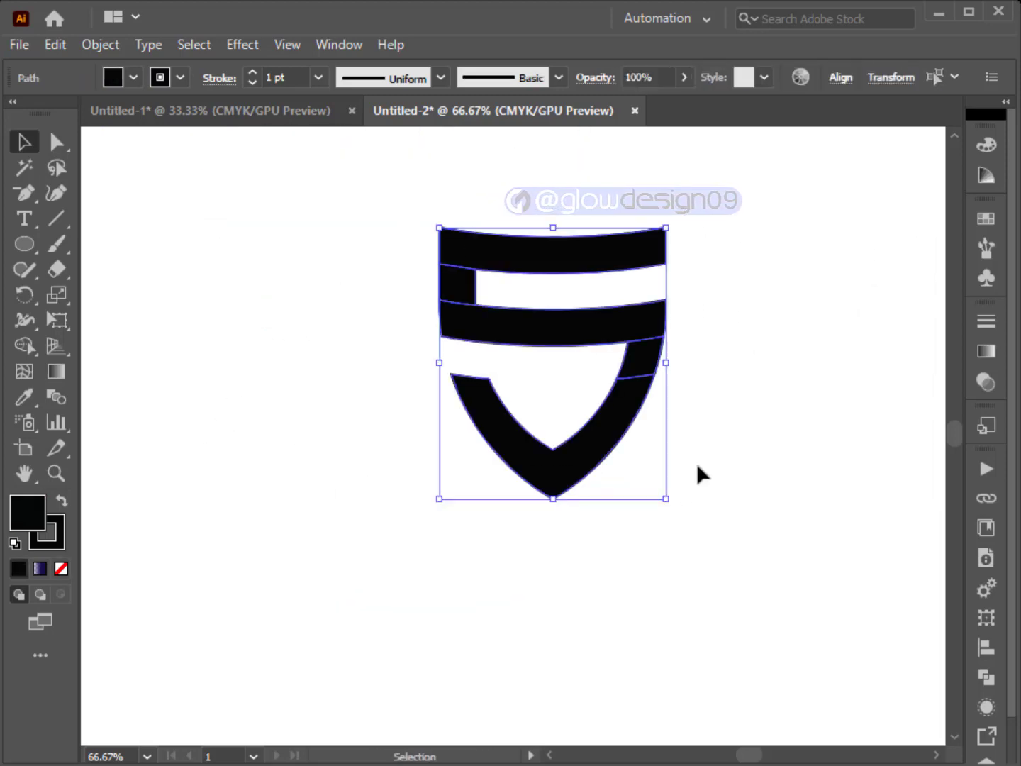
{"action": "left_click_drag", "start_coordinate": [742, 398], "coordinate": [686, 444]}
{"action": "scroll", "coordinate": [607, 413], "scroll_direction": "up", "scroll_amount": 1}
{"action": "left_click", "coordinate": [107, 46]}
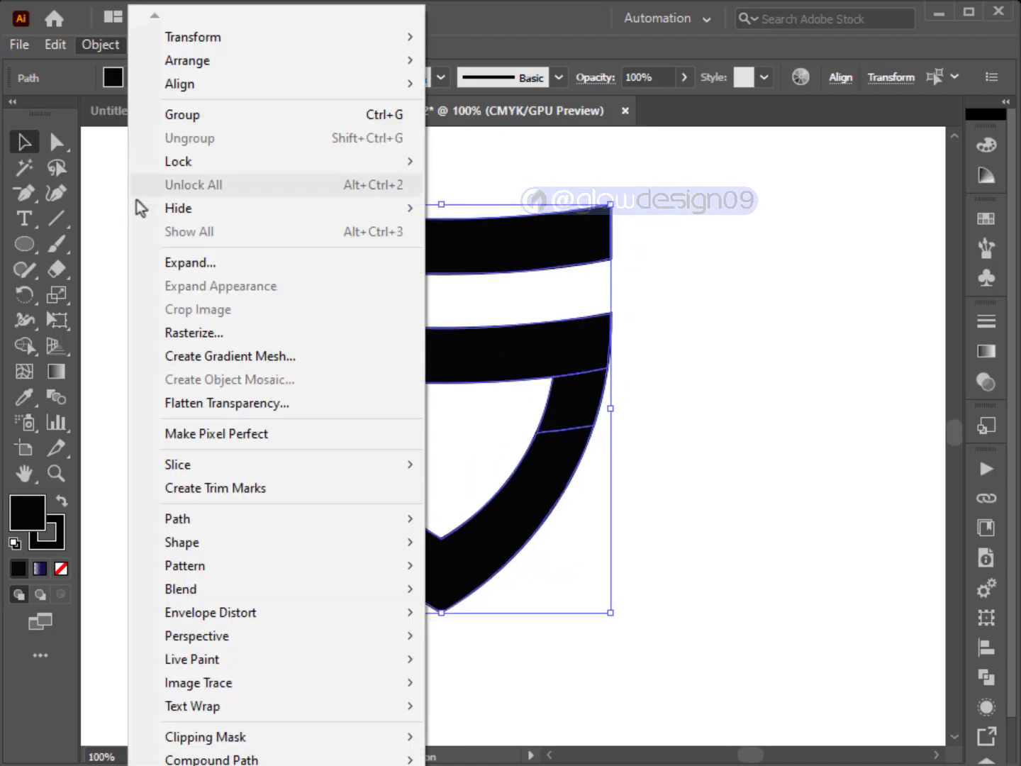
{"action": "mouse_move", "coordinate": [310, 522]}
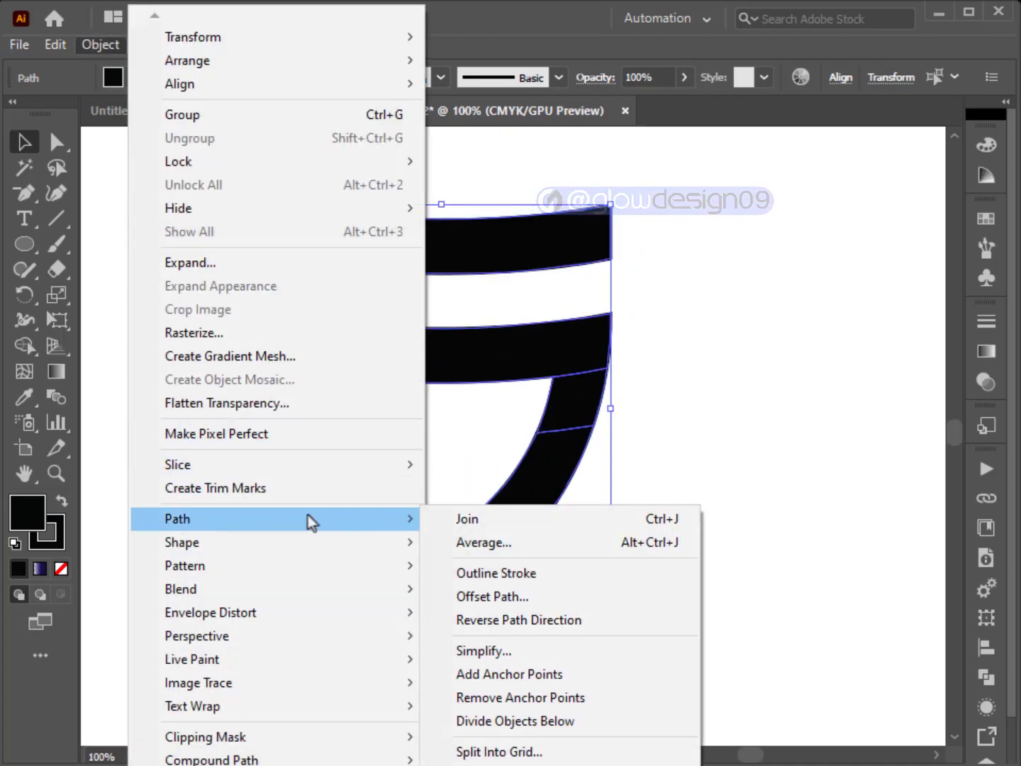
{"action": "left_click", "coordinate": [486, 596]}
{"action": "left_click", "coordinate": [760, 434]}
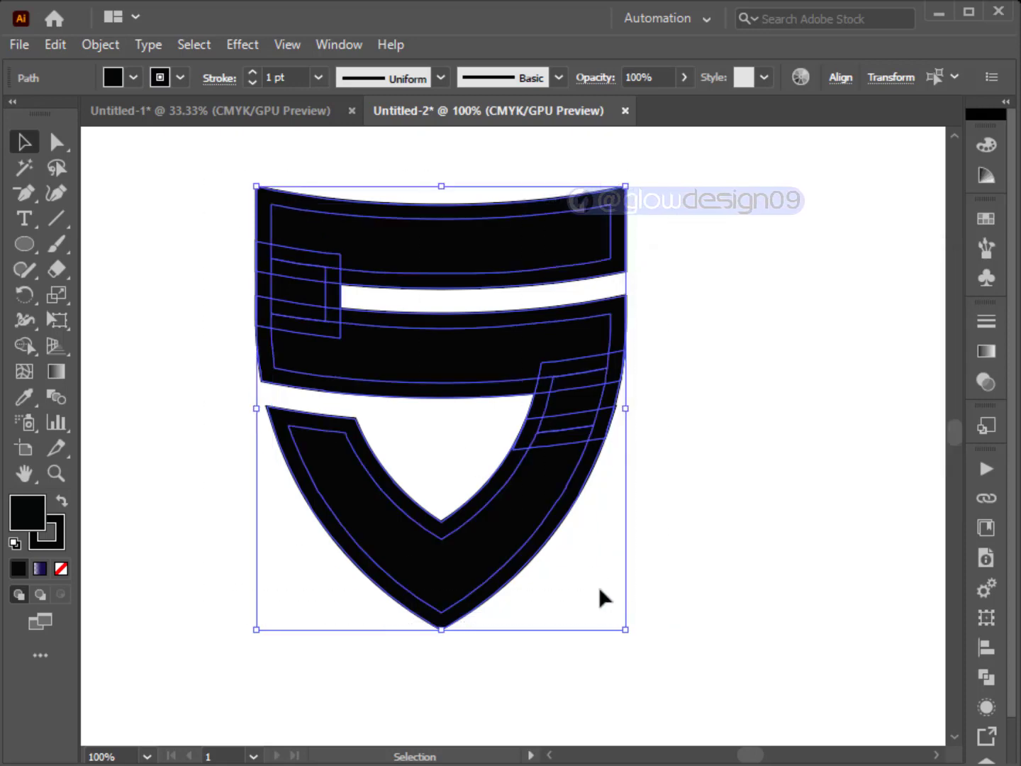
Merge the upper band with its offset outline into one region using the Shape Builder tool
{"action": "left_click", "coordinate": [23, 348]}
{"action": "scroll", "coordinate": [341, 290], "scroll_direction": "up", "scroll_amount": 2}
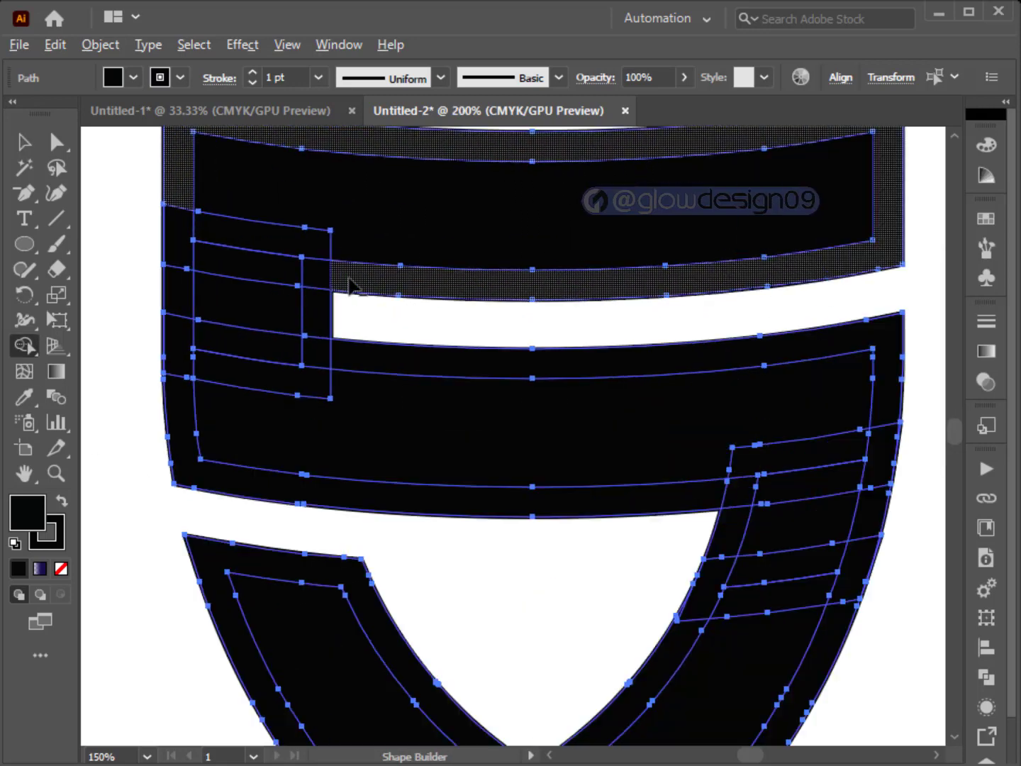
{"action": "left_click_drag", "start_coordinate": [186, 242], "coordinate": [496, 201]}
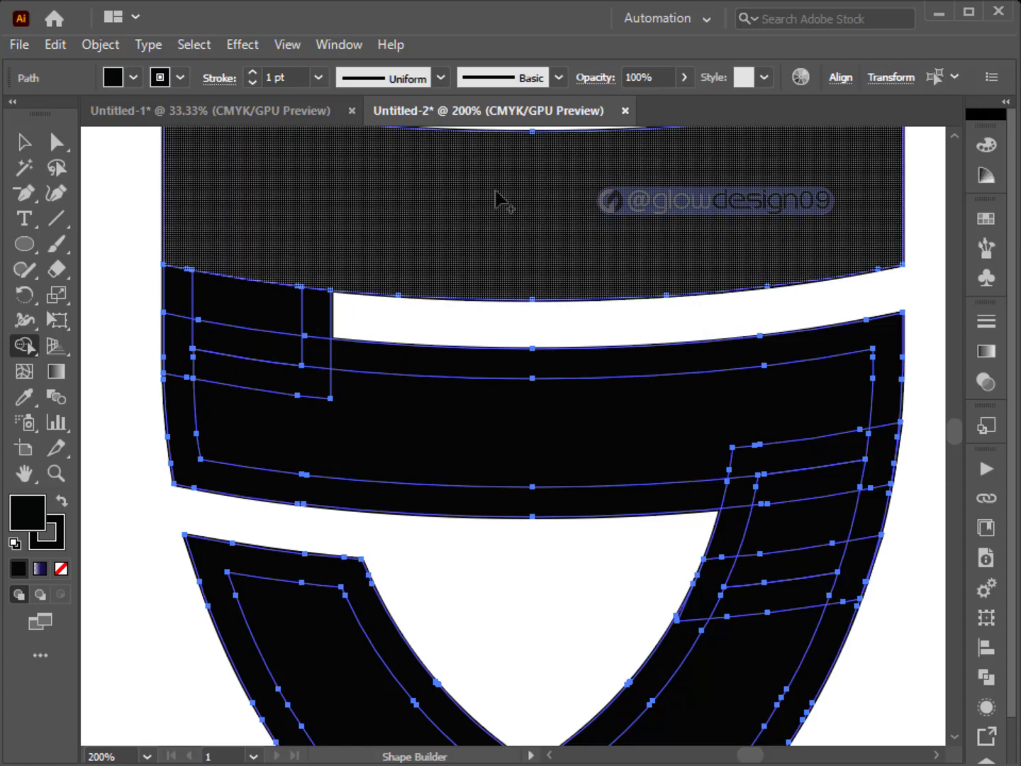
Merge the overlapping offset regions of the middle band, and those of the small connector on its upper left
{"action": "scroll", "coordinate": [529, 190], "scroll_direction": "down", "scroll_amount": 1}
{"action": "scroll", "coordinate": [469, 253], "scroll_direction": "down", "scroll_amount": 1}
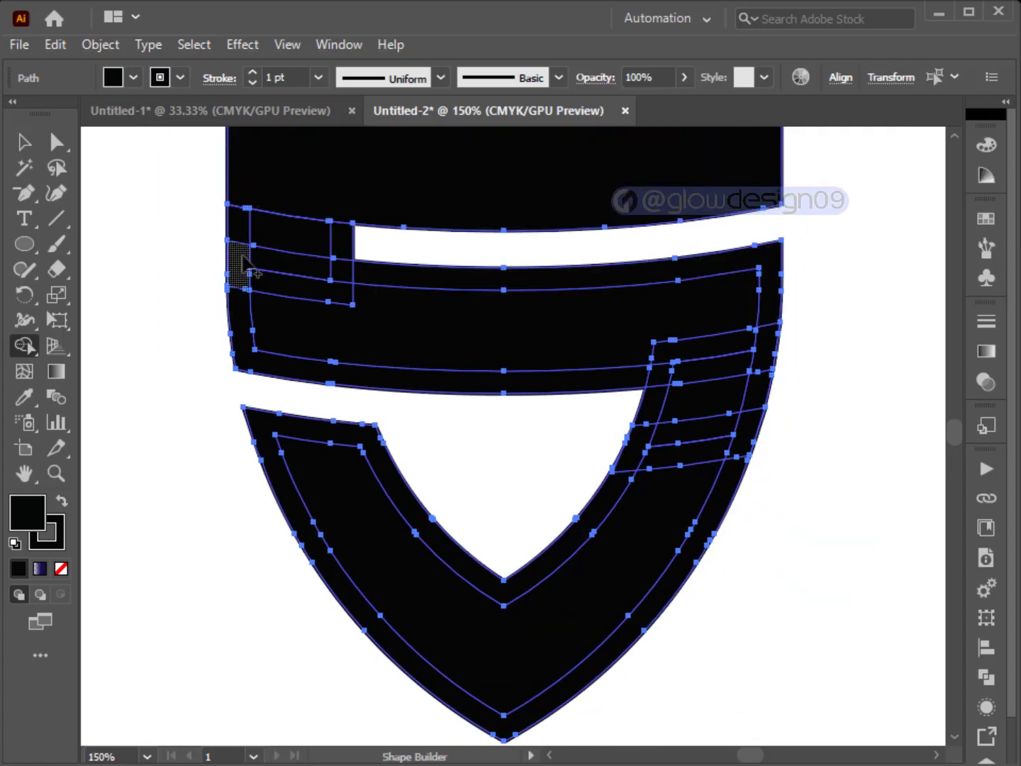
{"action": "mouse_move", "coordinate": [239, 273]}
{"action": "left_mouse_down"}
{"action": "mouse_move", "coordinate": [368, 276]}
{"action": "mouse_move", "coordinate": [355, 290]}
{"action": "mouse_move", "coordinate": [291, 299]}
{"action": "mouse_move", "coordinate": [237, 337]}
{"action": "mouse_move", "coordinate": [496, 333]}
{"action": "left_mouse_up"}
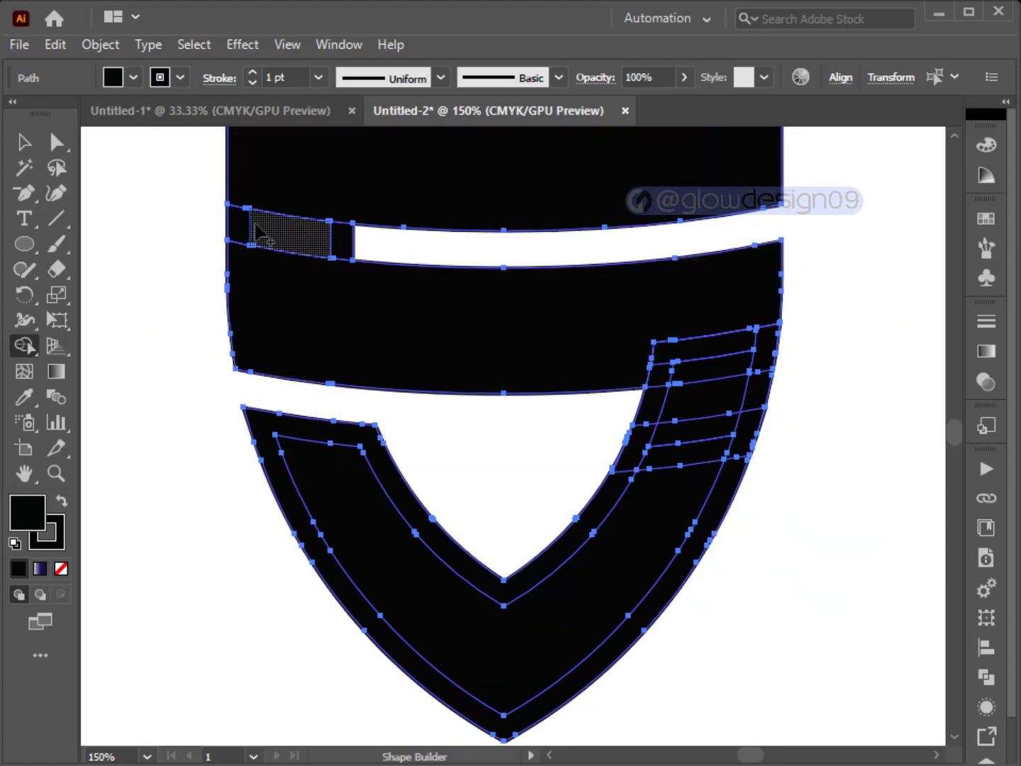
{"action": "left_click", "coordinate": [340, 250]}
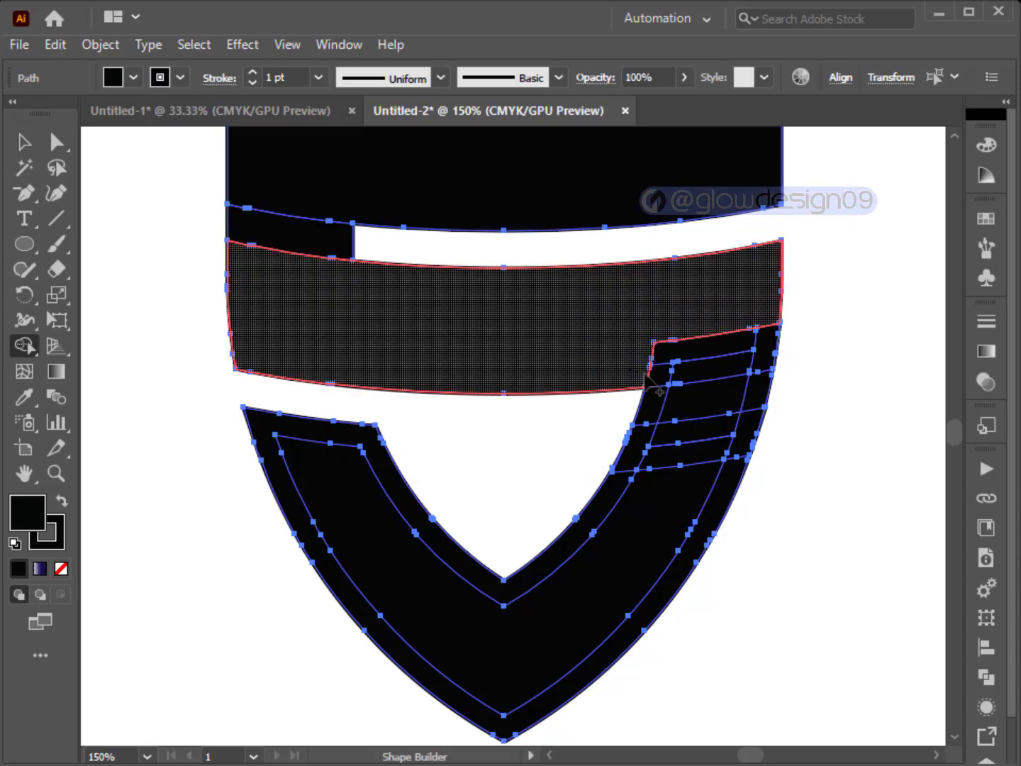
Merge the overlapping offset regions at the right joint into the middle band, the connector piece and the V-shaped base
{"action": "left_click", "coordinate": [715, 347]}
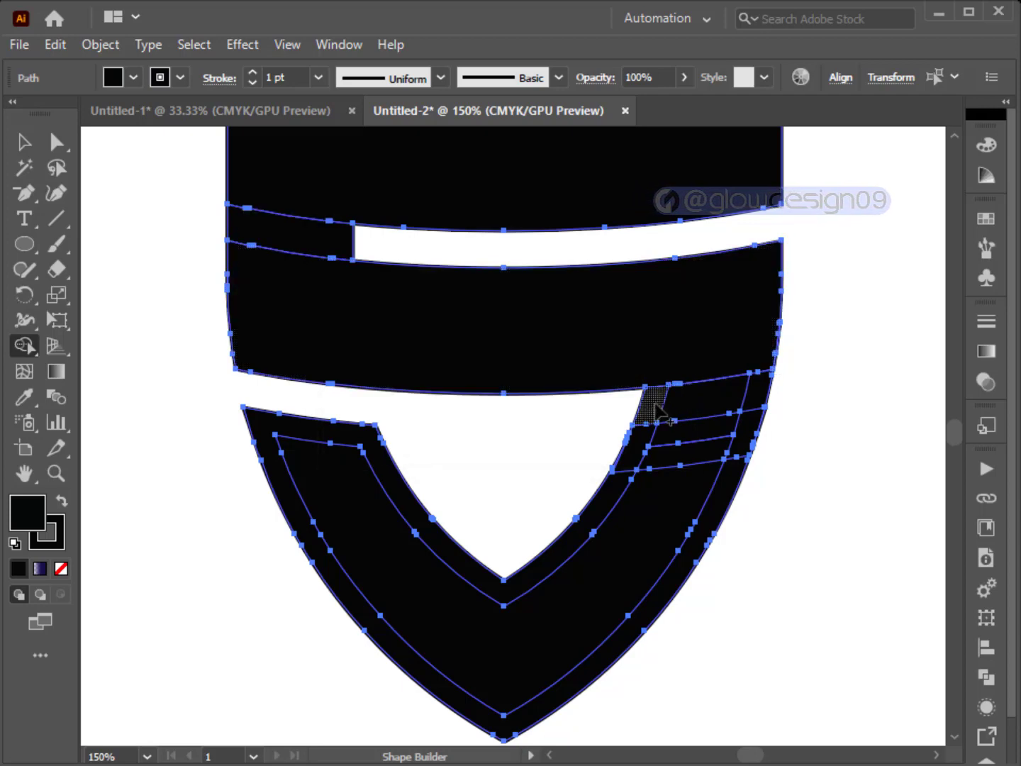
{"action": "left_click_drag", "start_coordinate": [664, 405], "coordinate": [772, 412]}
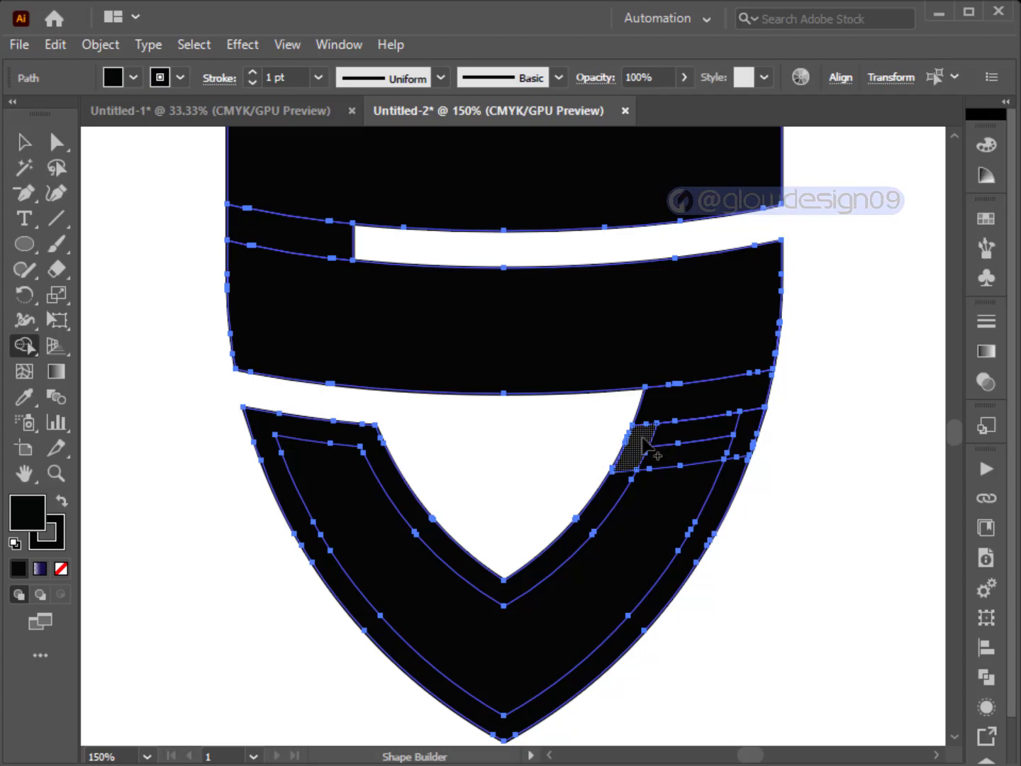
{"action": "mouse_move", "coordinate": [642, 443]}
{"action": "left_mouse_down"}
{"action": "mouse_move", "coordinate": [764, 450]}
{"action": "mouse_move", "coordinate": [686, 524]}
{"action": "mouse_move", "coordinate": [702, 468]}
{"action": "left_mouse_up"}
Remove the tiny leftover slivers along the logo's right outer edge, around the joint between the middle band and the V
{"action": "scroll", "coordinate": [780, 367], "scroll_direction": "up", "scroll_amount": 2}
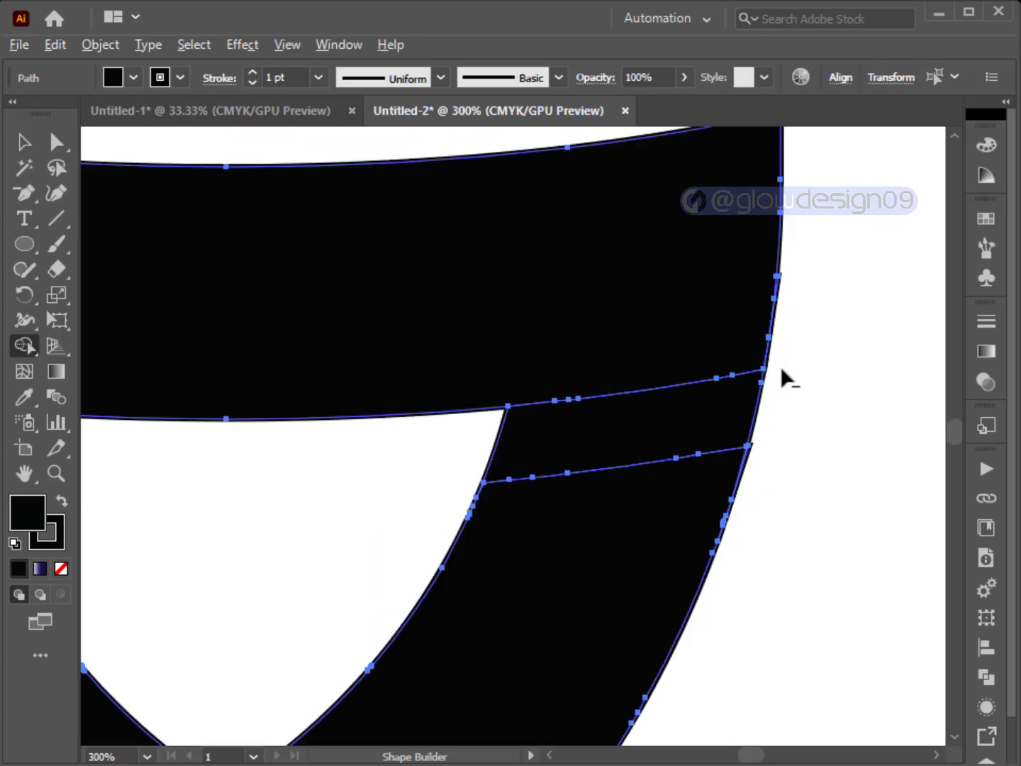
{"action": "scroll", "coordinate": [780, 365], "scroll_direction": "up", "scroll_amount": 7}
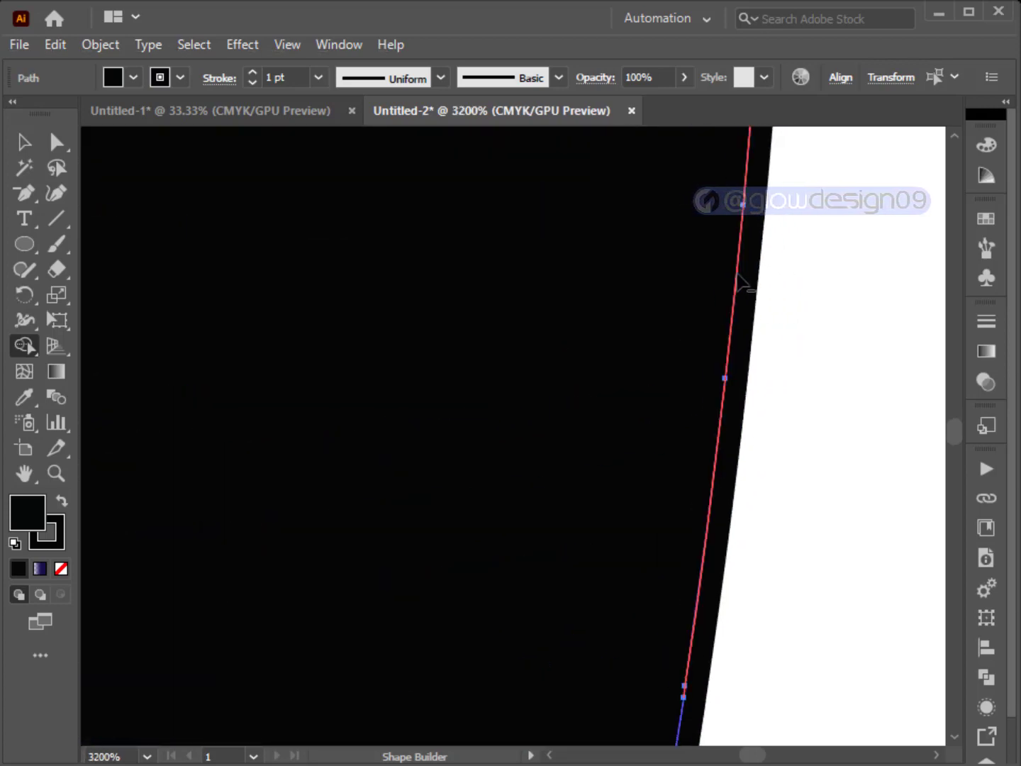
{"action": "scroll", "coordinate": [737, 277], "scroll_direction": "down", "scroll_amount": 5}
{"action": "scroll", "coordinate": [656, 575], "scroll_direction": "up", "scroll_amount": 2}
{"action": "scroll", "coordinate": [655, 439], "scroll_direction": "up", "scroll_amount": 4}
{"action": "scroll", "coordinate": [655, 440], "scroll_direction": "down", "scroll_amount": 5}
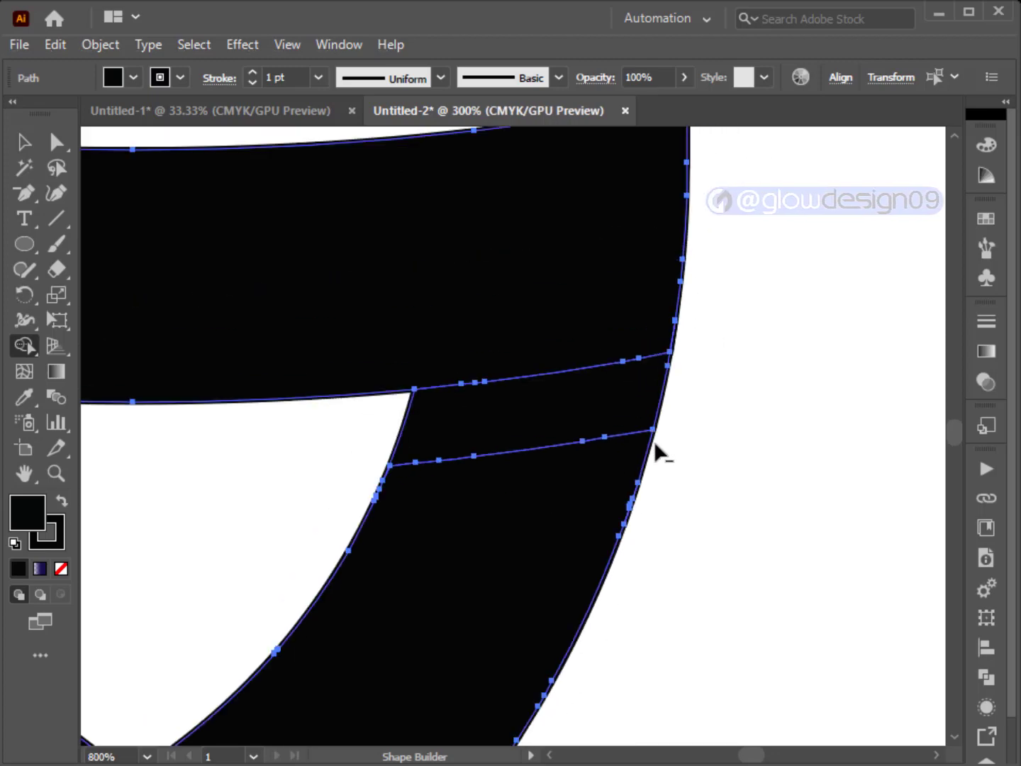
{"action": "scroll", "coordinate": [776, 371], "scroll_direction": "down", "scroll_amount": 4}
Remove the stray leftover outline segments along the left outer edge of the middle band
{"action": "scroll", "coordinate": [117, 264], "scroll_direction": "up", "scroll_amount": 4}
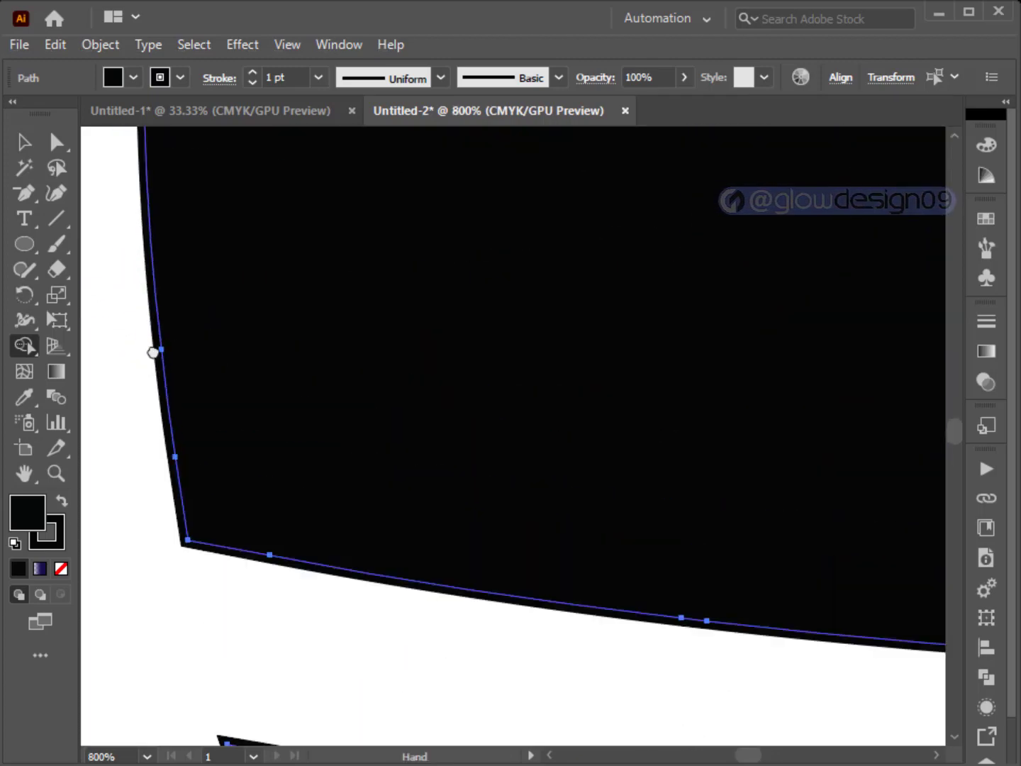
{"action": "left_click_drag", "start_coordinate": [153, 352], "coordinate": [202, 563]}
{"action": "scroll", "coordinate": [180, 403], "scroll_direction": "up", "scroll_amount": 2}
{"action": "scroll", "coordinate": [182, 369], "scroll_direction": "down", "scroll_amount": 1}
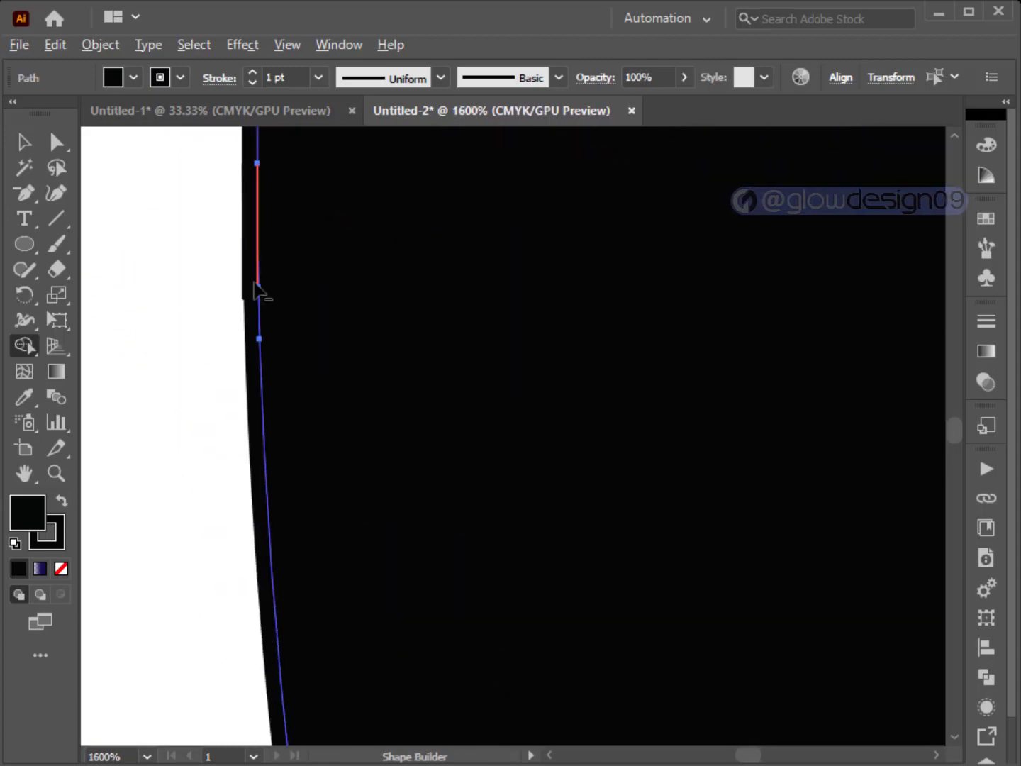
{"action": "scroll", "coordinate": [258, 287], "scroll_direction": "up", "scroll_amount": 1}
{"action": "scroll", "coordinate": [223, 332], "scroll_direction": "down", "scroll_amount": 8}
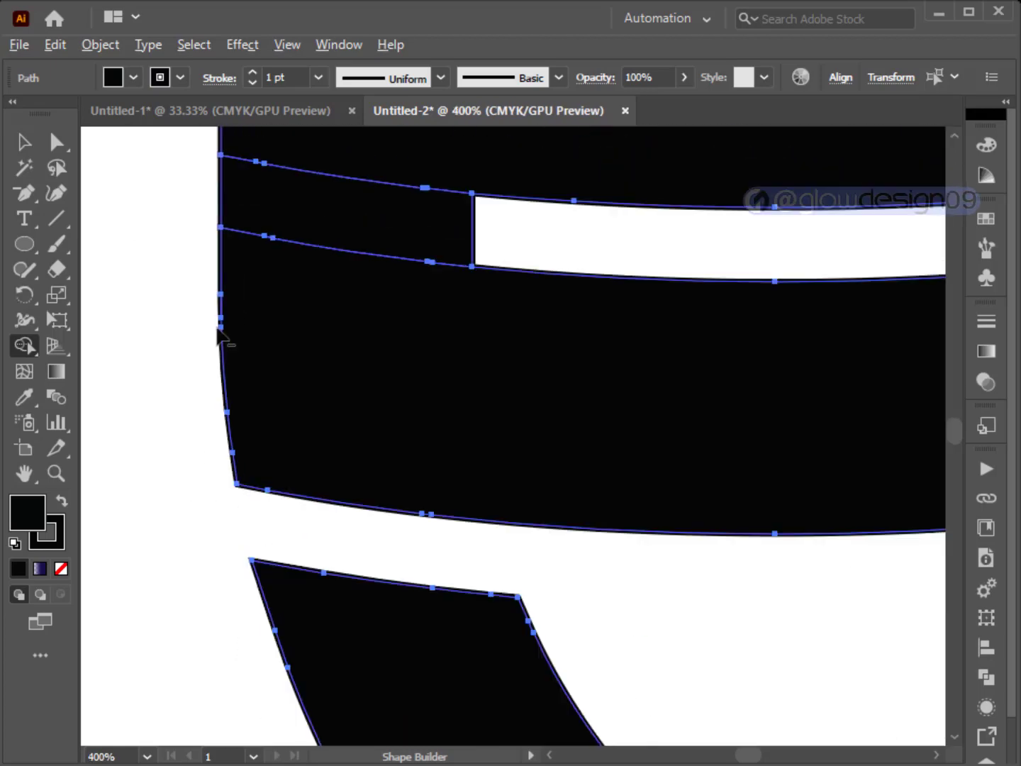
{"action": "scroll", "coordinate": [220, 296], "scroll_direction": "up", "scroll_amount": 3}
{"action": "scroll", "coordinate": [243, 410], "scroll_direction": "up", "scroll_amount": 3}
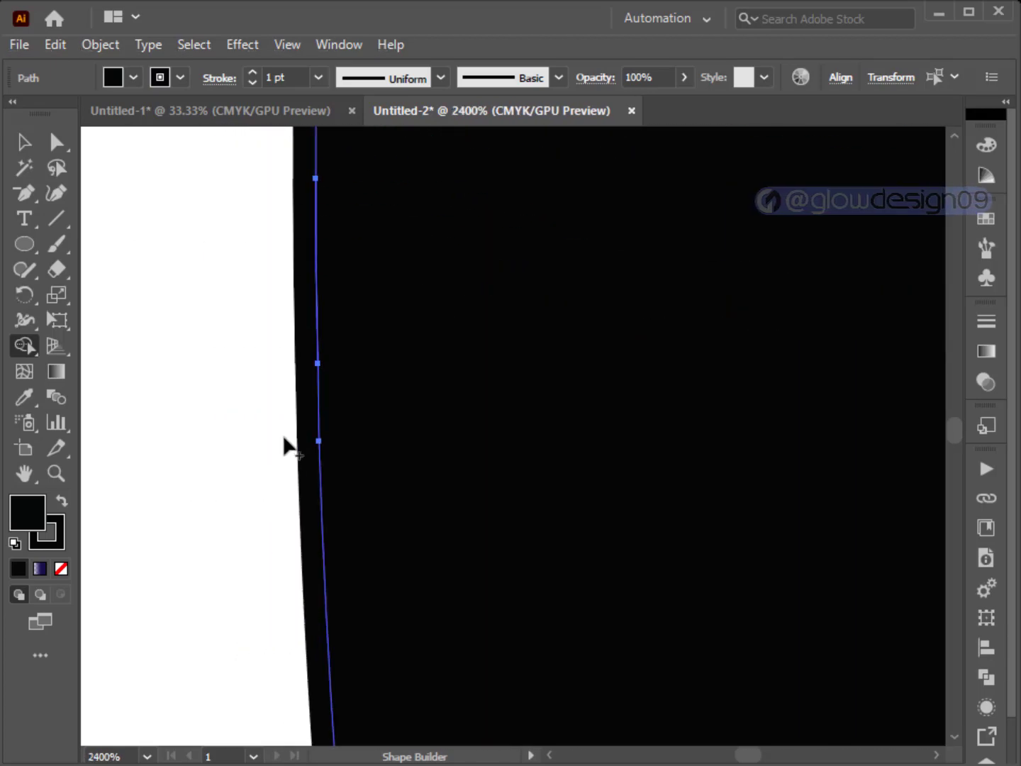
{"action": "scroll", "coordinate": [297, 429], "scroll_direction": "down", "scroll_amount": 9}
{"action": "left_click_drag", "start_coordinate": [289, 413], "coordinate": [253, 353]}
{"action": "left_click_drag", "start_coordinate": [390, 471], "coordinate": [358, 463]}
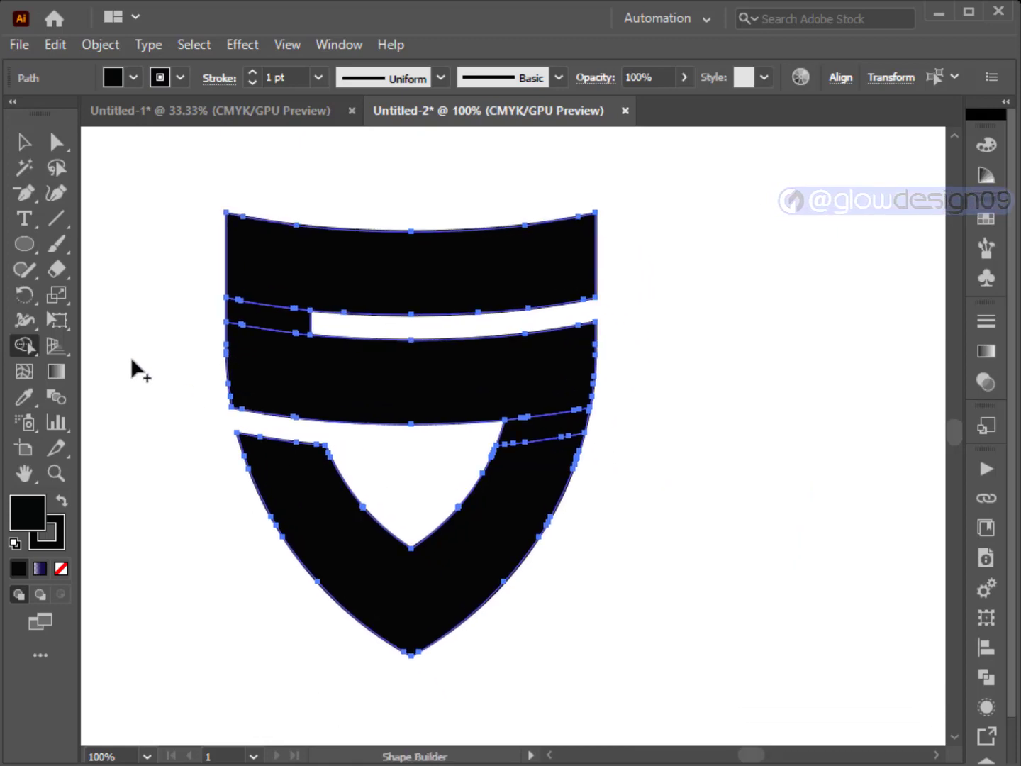
Select all the pieces of the shield logo and remove their stroke, keeping the black fill
{"action": "left_click", "coordinate": [24, 142]}
{"action": "left_click", "coordinate": [144, 180]}
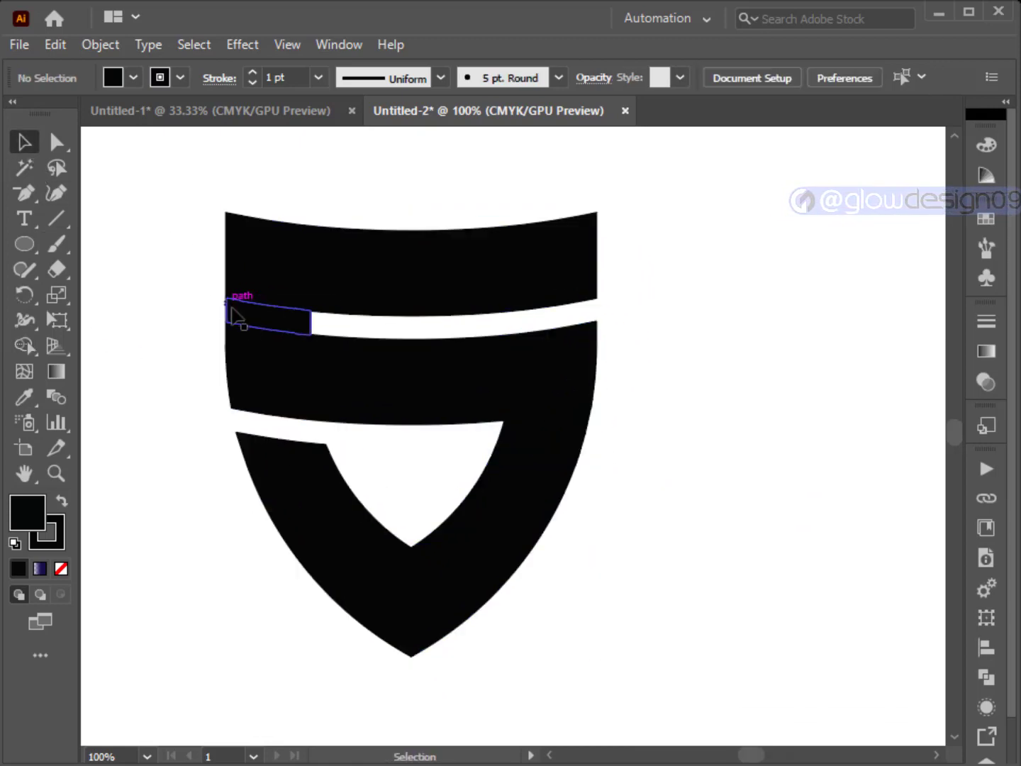
{"action": "left_click", "coordinate": [249, 343]}
{"action": "scroll", "coordinate": [275, 341], "scroll_direction": "up", "scroll_amount": 3}
{"action": "scroll", "coordinate": [274, 341], "scroll_direction": "down", "scroll_amount": 3}
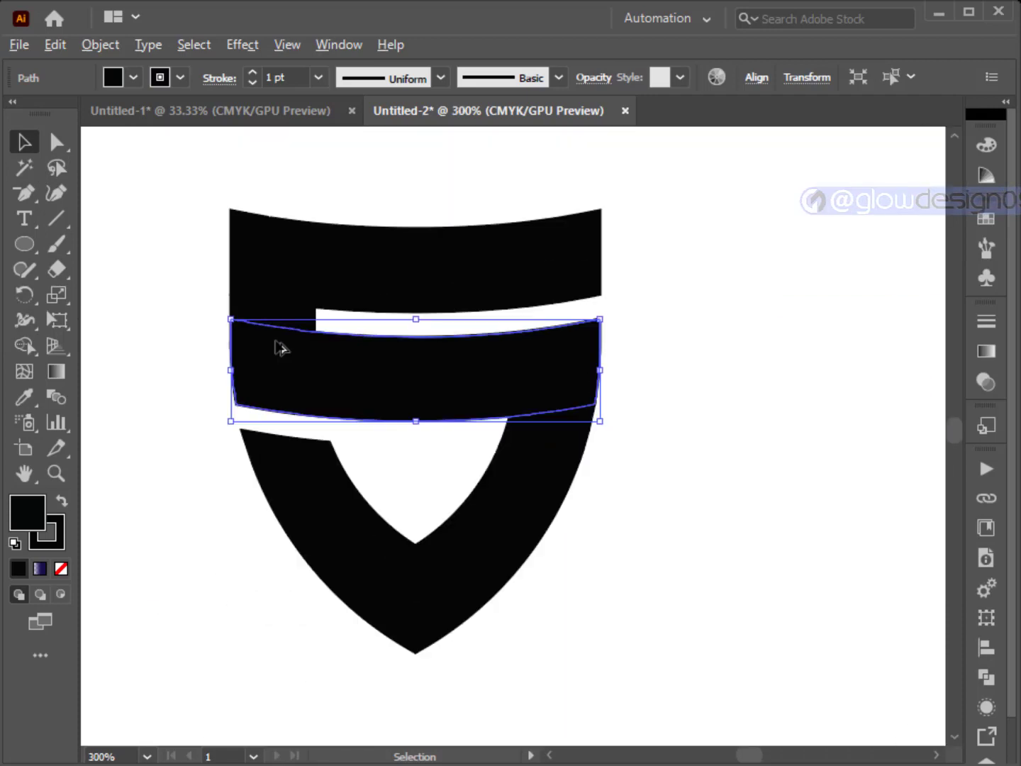
{"action": "left_click_drag", "start_coordinate": [513, 612], "coordinate": [514, 612]}
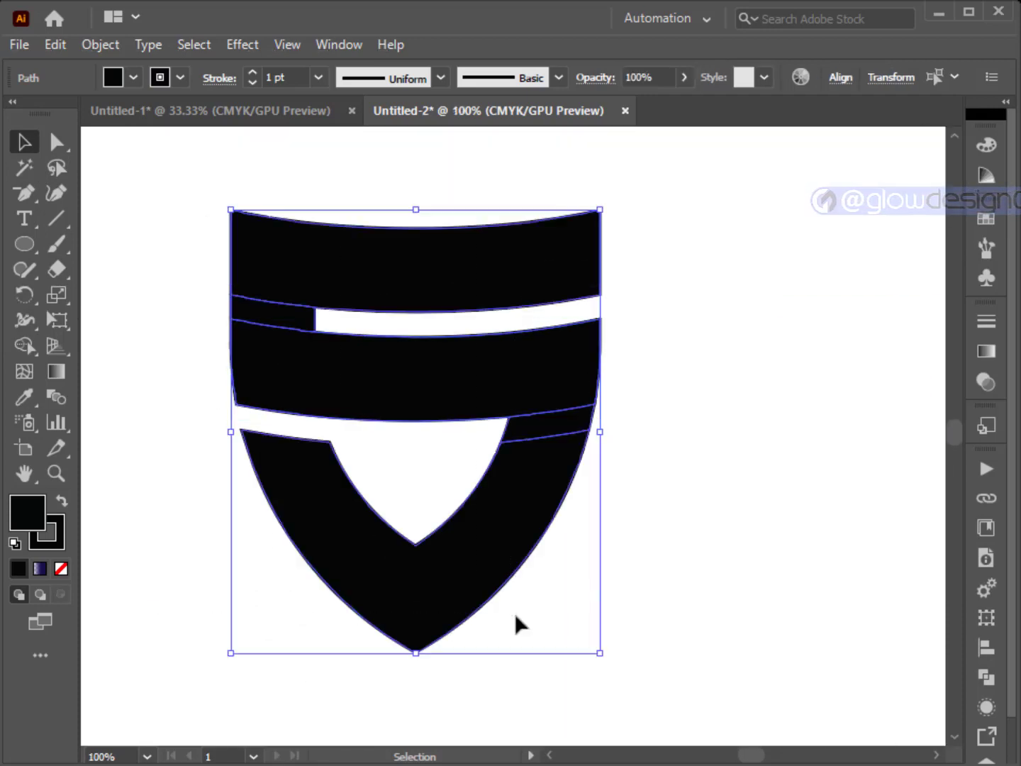
{"action": "left_click", "coordinate": [60, 538]}
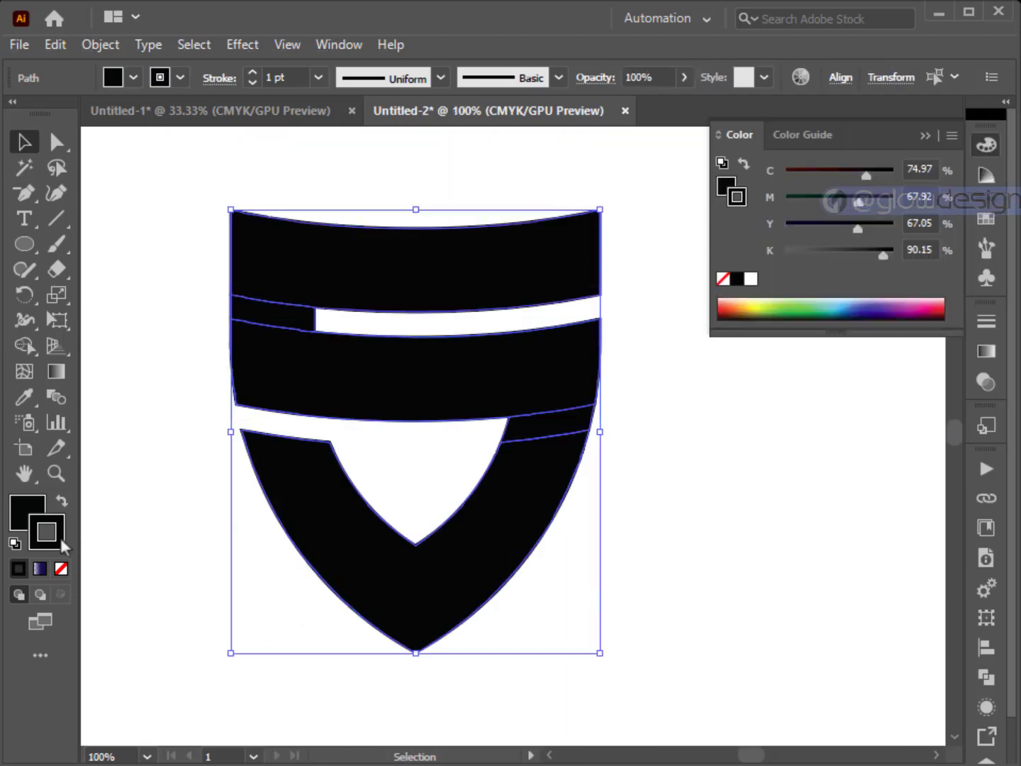
{"action": "left_click", "coordinate": [61, 568]}
{"action": "left_click", "coordinate": [25, 507]}
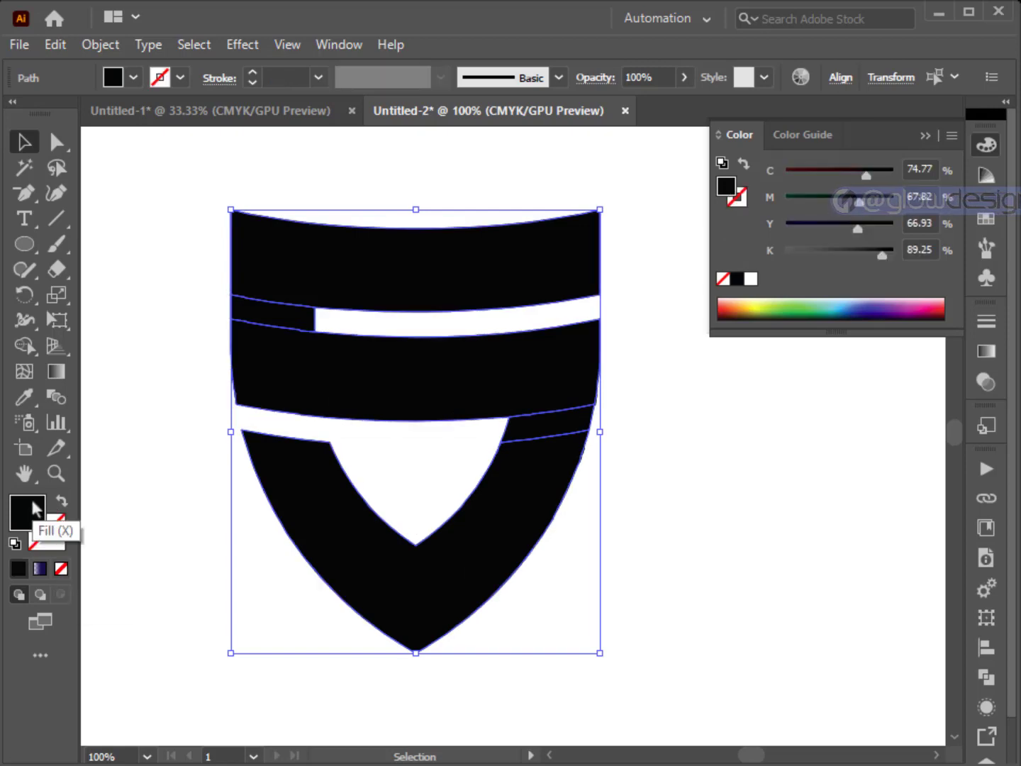
{"action": "left_click", "coordinate": [136, 481]}
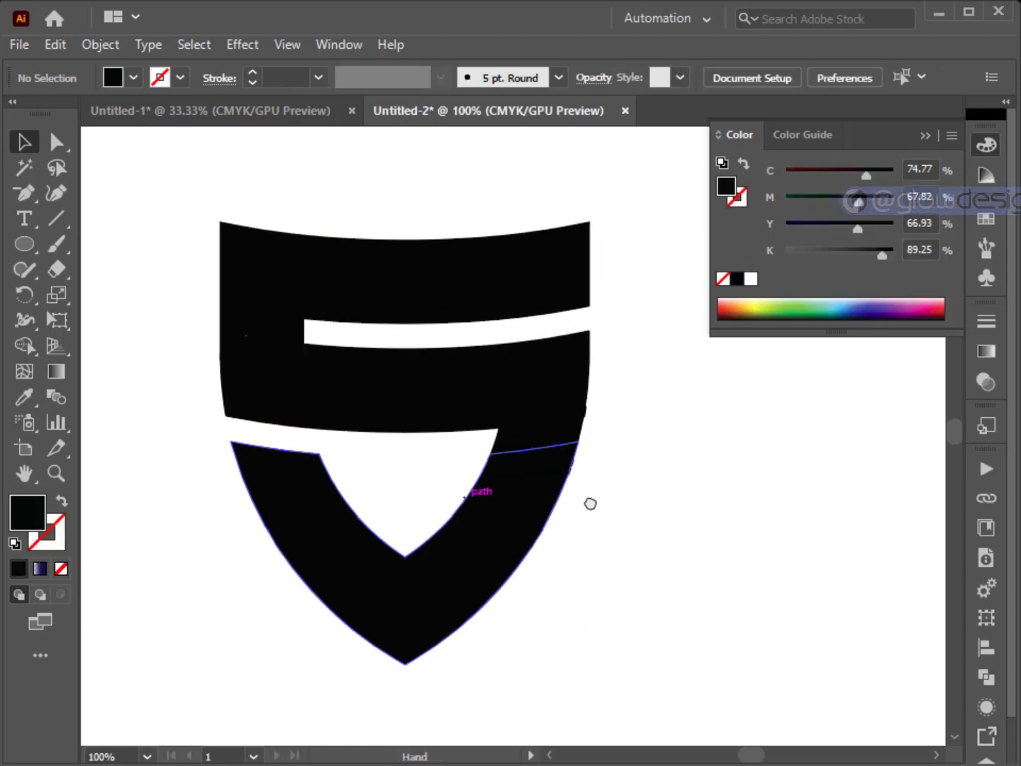
Delete the leftover stroked slivers along the shield's right outer edge near the joint between the middle band and the V
{"action": "left_click", "coordinate": [587, 424], "text": "ctrl"}
{"action": "scroll", "coordinate": [587, 424], "scroll_direction": "up", "scroll_amount": 3}
{"action": "left_click", "coordinate": [569, 368]}
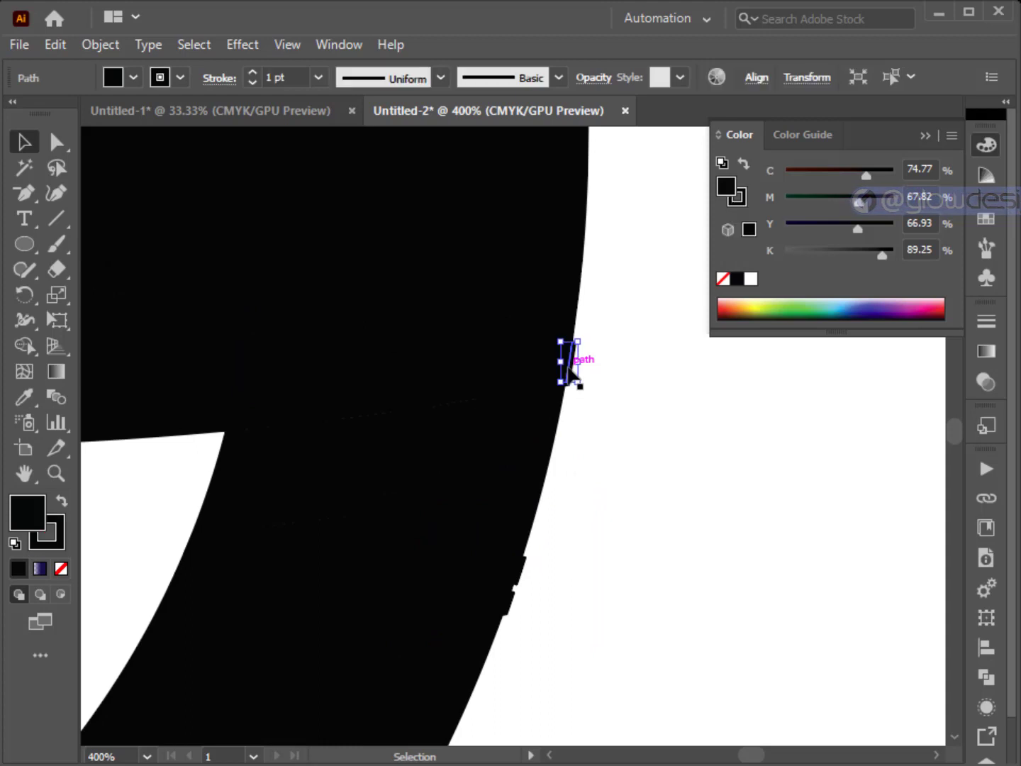
{"action": "left_click_drag", "start_coordinate": [567, 383], "coordinate": [509, 609]}
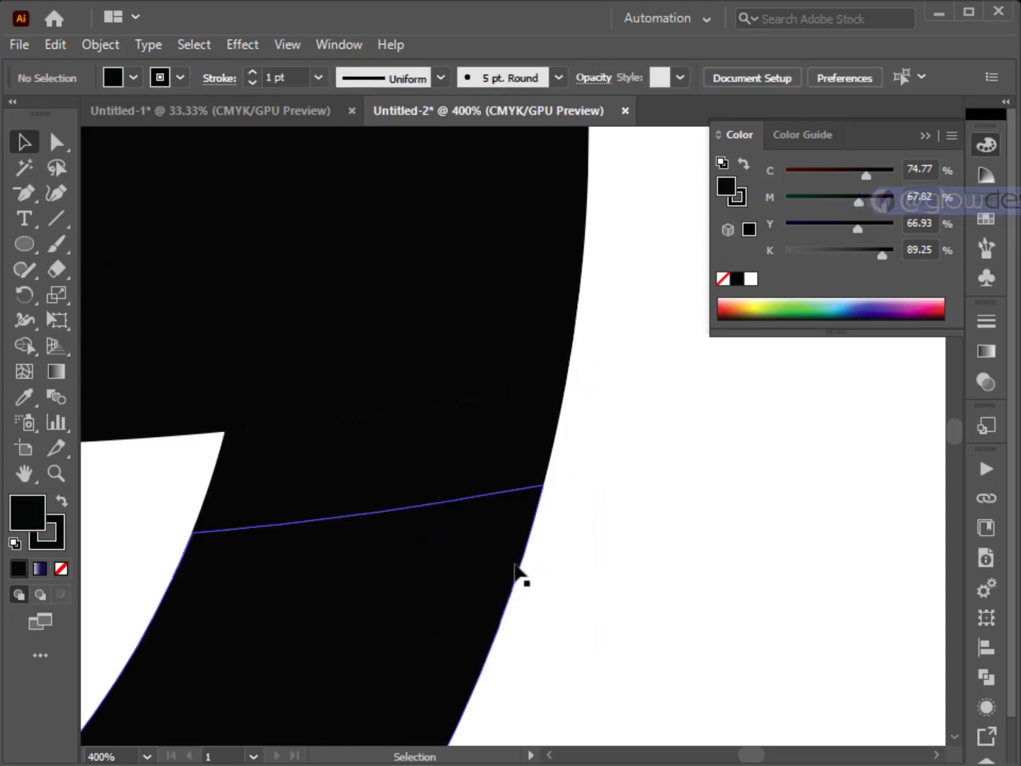
{"action": "scroll", "coordinate": [573, 542], "scroll_direction": "down", "scroll_amount": 3}
{"action": "left_click_drag", "start_coordinate": [575, 541], "coordinate": [756, 552]}
{"action": "scroll", "coordinate": [376, 325], "scroll_direction": "down", "scroll_amount": 3}
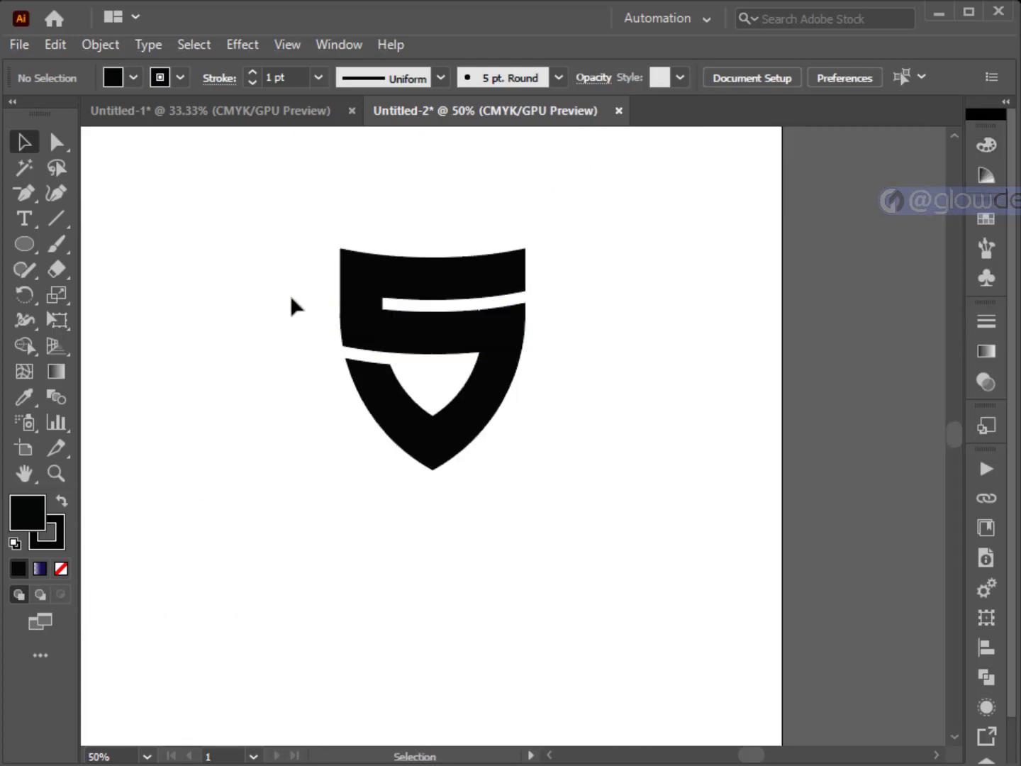
Move the two blue colour squares beside the logo, stacking the dark one below the lighter one
{"action": "left_click_drag", "start_coordinate": [291, 303], "coordinate": [588, 368]}
{"action": "left_click_drag", "start_coordinate": [618, 300], "coordinate": [574, 541]}
{"action": "scroll", "coordinate": [750, 503], "scroll_direction": "down", "scroll_amount": 2}
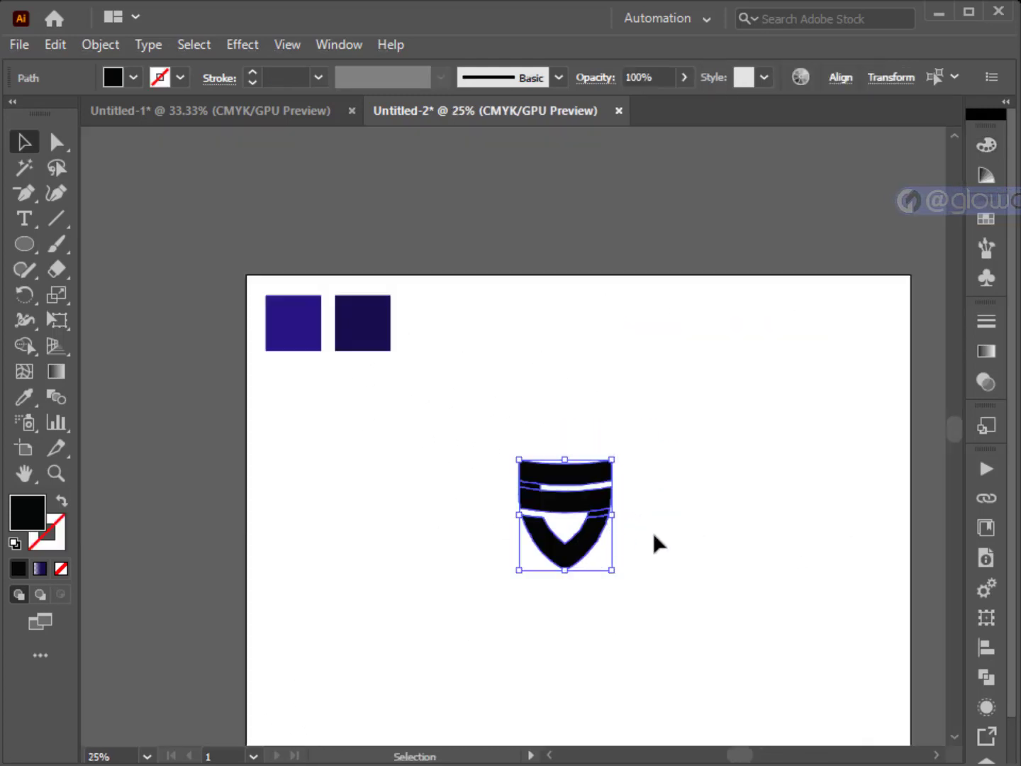
{"action": "left_click", "coordinate": [642, 529]}
{"action": "scroll", "coordinate": [642, 528], "scroll_direction": "up", "scroll_amount": 2}
{"action": "left_click_drag", "start_coordinate": [641, 521], "coordinate": [876, 605]}
{"action": "left_click_drag", "start_coordinate": [258, 195], "coordinate": [445, 581]}
{"action": "left_click_drag", "start_coordinate": [98, 186], "coordinate": [469, 418]}
{"action": "left_click_drag", "start_coordinate": [535, 483], "coordinate": [387, 349]}
Fill the top band, middle band and V-shaped base with the lighter blue sampled from the upper colour square
{"action": "left_click", "coordinate": [539, 390]}
{"action": "left_click", "coordinate": [577, 482], "text": "shift"}
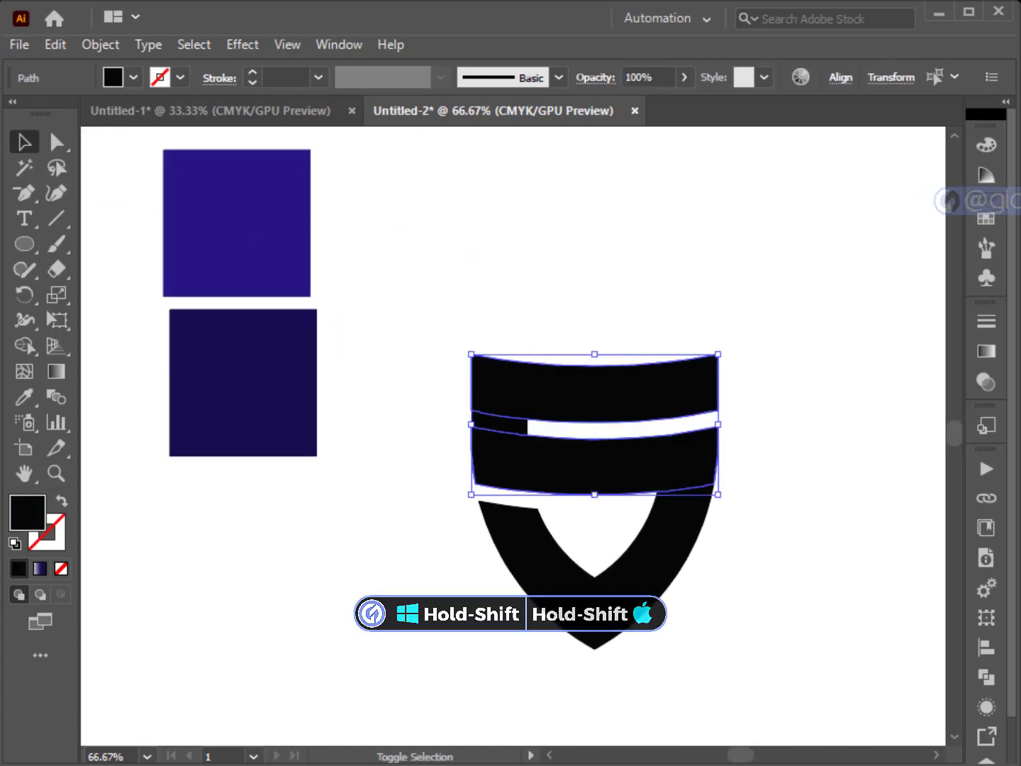
{"action": "left_click", "coordinate": [656, 528], "text": "shift"}
{"action": "left_click", "coordinate": [24, 397]}
{"action": "left_click", "coordinate": [227, 253]}
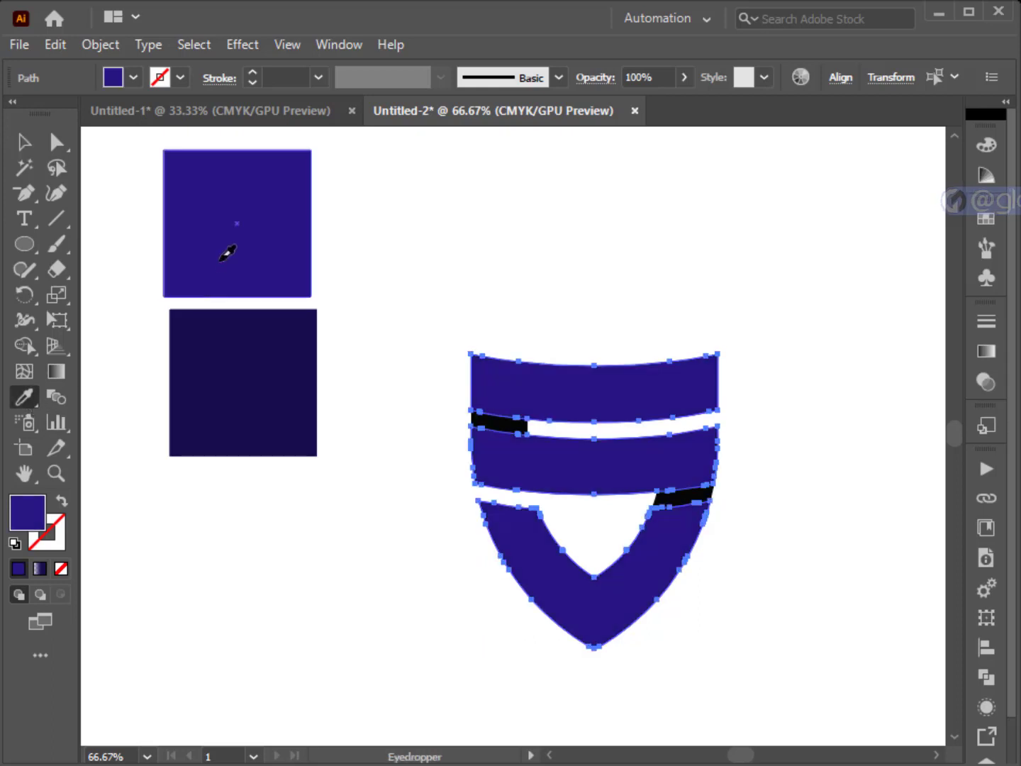
{"action": "left_click", "coordinate": [24, 142]}
{"action": "left_click", "coordinate": [363, 220]}
{"action": "left_click_drag", "start_coordinate": [363, 220], "coordinate": [334, 244]}
Apply a linear gradient to the small upper-left connector, with the 60% stop sampled from the dark blue square
{"action": "left_click", "coordinate": [441, 412]}
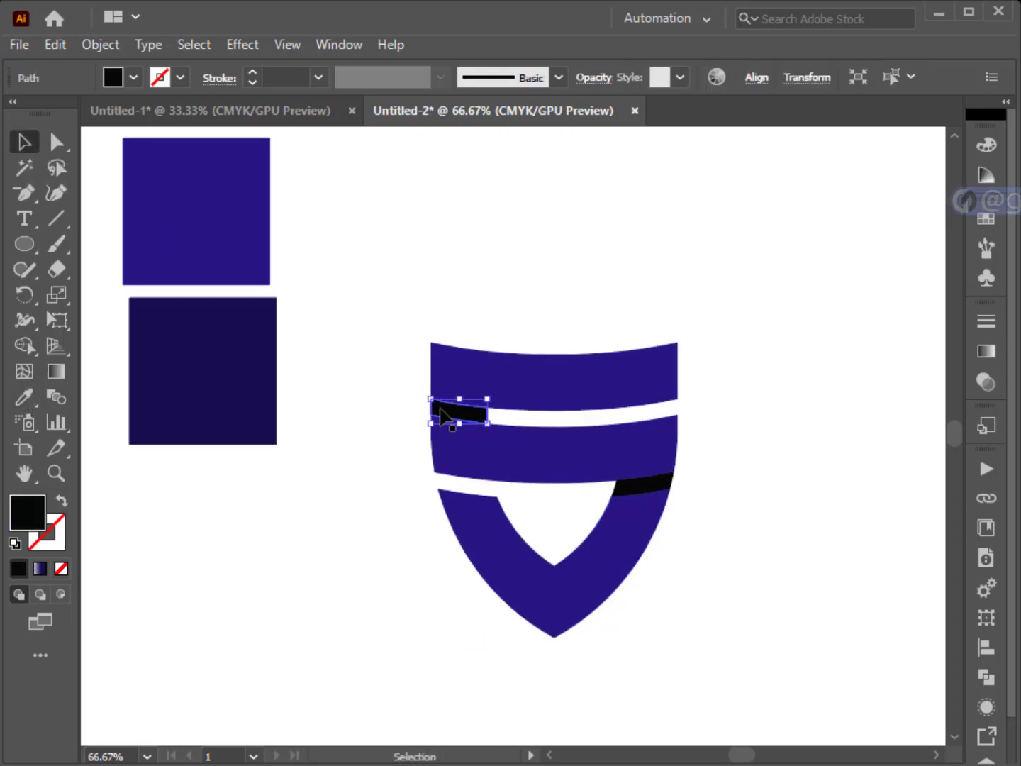
{"action": "left_click", "coordinate": [987, 359]}
{"action": "left_click", "coordinate": [819, 476]}
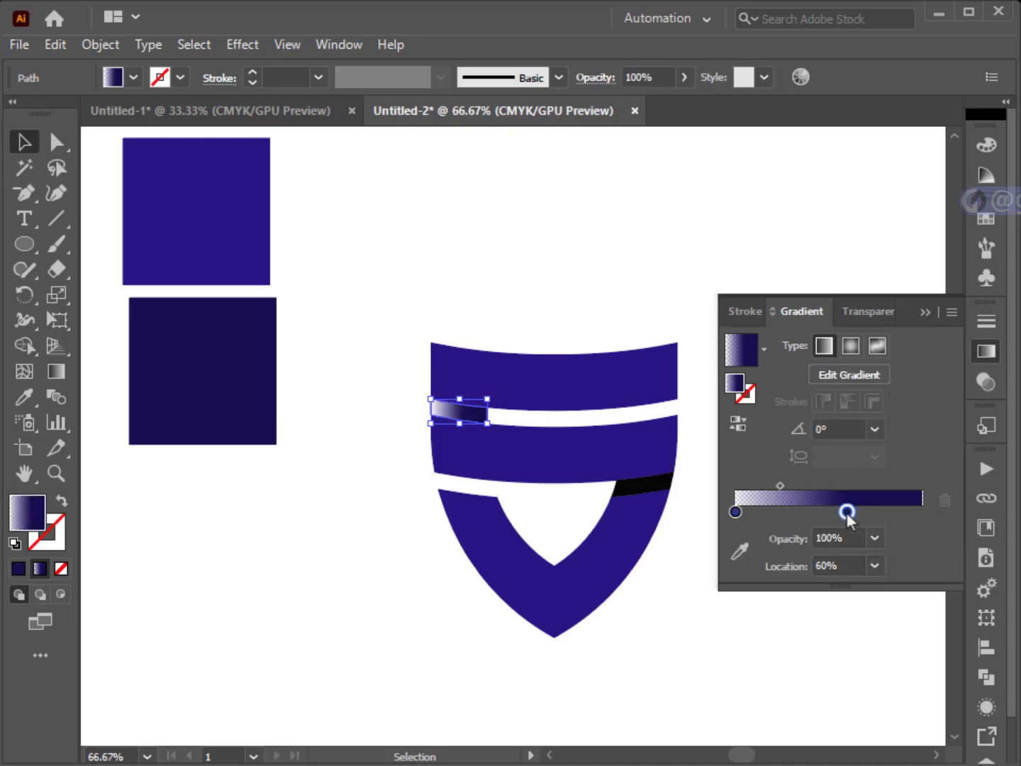
{"action": "left_click", "coordinate": [740, 552]}
{"action": "left_click", "coordinate": [217, 342]}
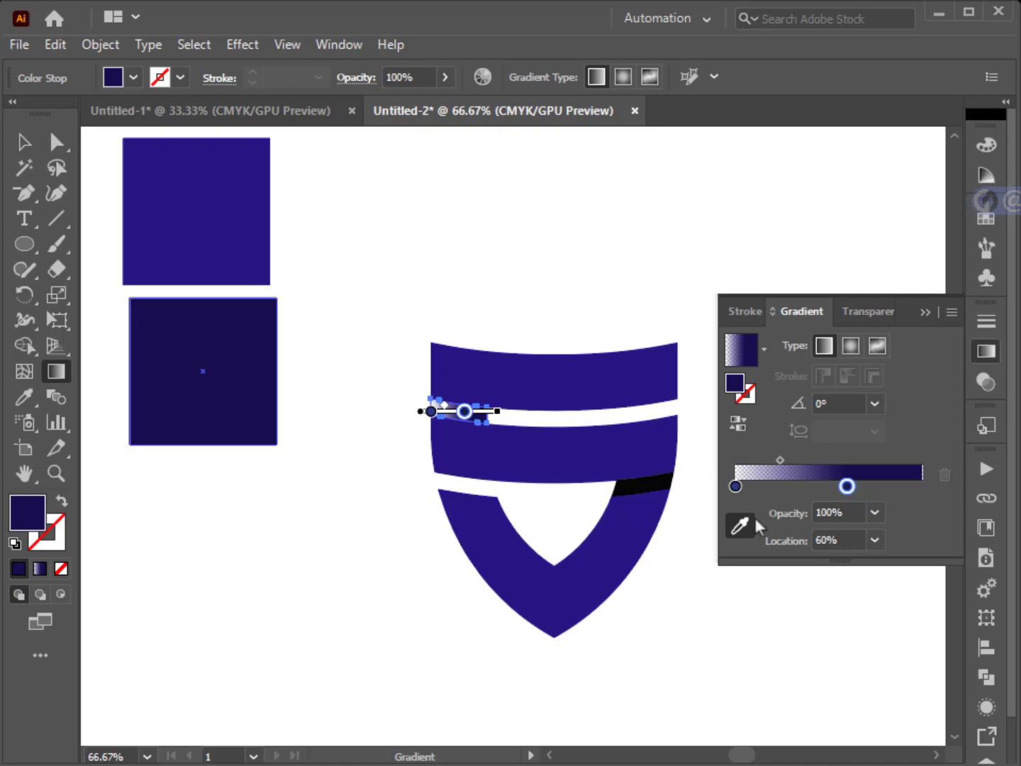
Set the angle of the upper-left connector's gradient to 81°
{"action": "scroll", "coordinate": [528, 417], "scroll_direction": "up", "scroll_amount": 4}
{"action": "left_click_drag", "start_coordinate": [579, 437], "coordinate": [515, 371]}
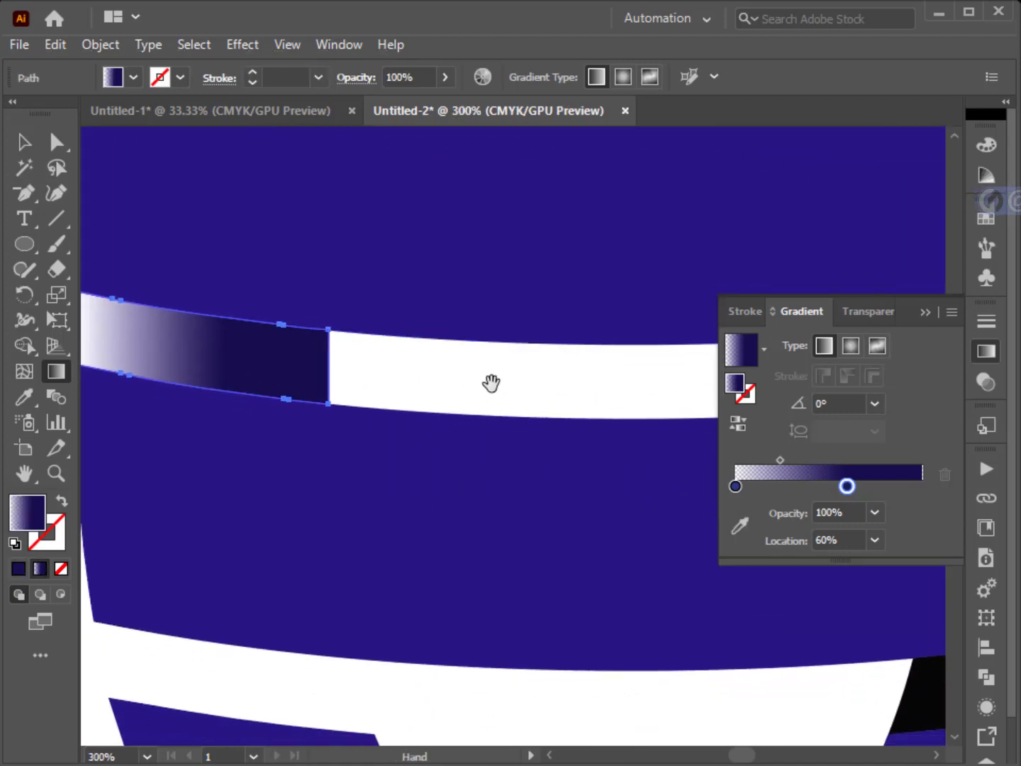
{"action": "left_click_drag", "start_coordinate": [287, 396], "coordinate": [349, 393]}
{"action": "left_click", "coordinate": [838, 402]}
{"action": "type", "text": "19"}
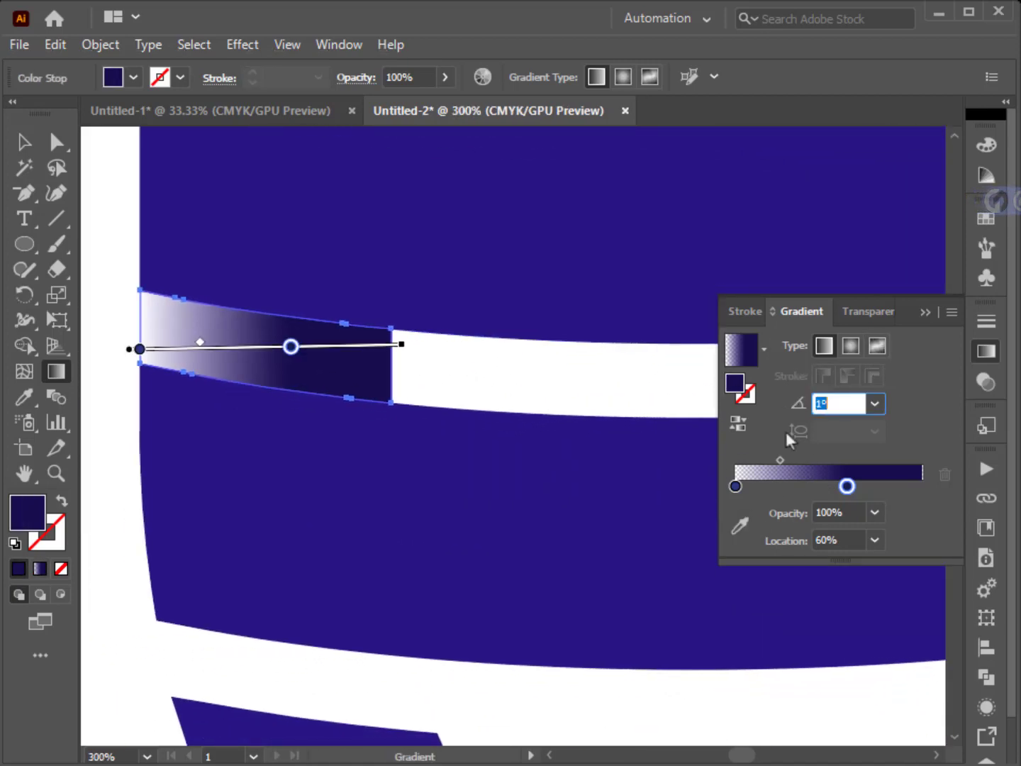
{"action": "key", "text": "Return"}
{"action": "key", "text": "Up"}
{"action": "key", "text": "Up"}
{"action": "key", "text": "Up"}
{"action": "key", "text": "Up"}
{"action": "key", "text": "Up"}
{"action": "key", "text": "Up"}
{"action": "key", "text": "Up"}
{"action": "key", "text": "Up"}
{"action": "key", "text": "Up"}
{"action": "key", "text": "Up"}
{"action": "key", "text": "Up"}
{"action": "key", "text": "Up"}
{"action": "key", "text": "Up"}
{"action": "key", "text": "Up"}
{"action": "key", "text": "Up"}
{"action": "key", "text": "Up"}
{"action": "key", "text": "Up"}
{"action": "key", "text": "Up"}
{"action": "key", "text": "Up"}
{"action": "key", "text": "Up"}
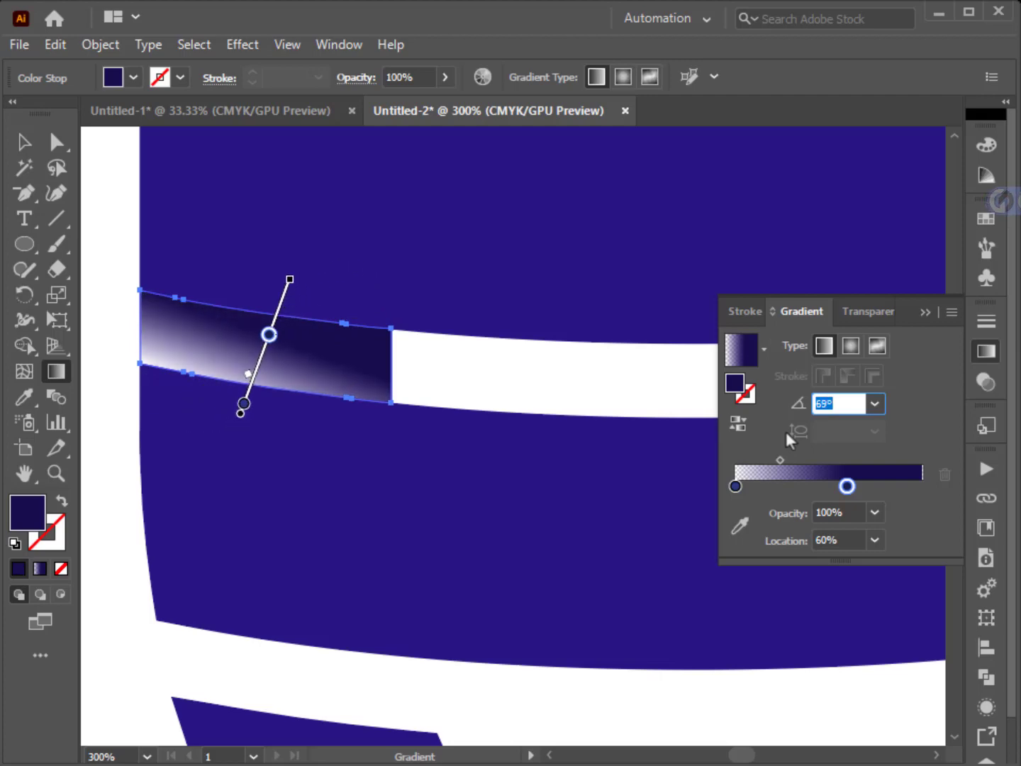
{"action": "key", "text": "Down"}
{"action": "key", "text": "Down"}
{"action": "key", "text": "Down"}
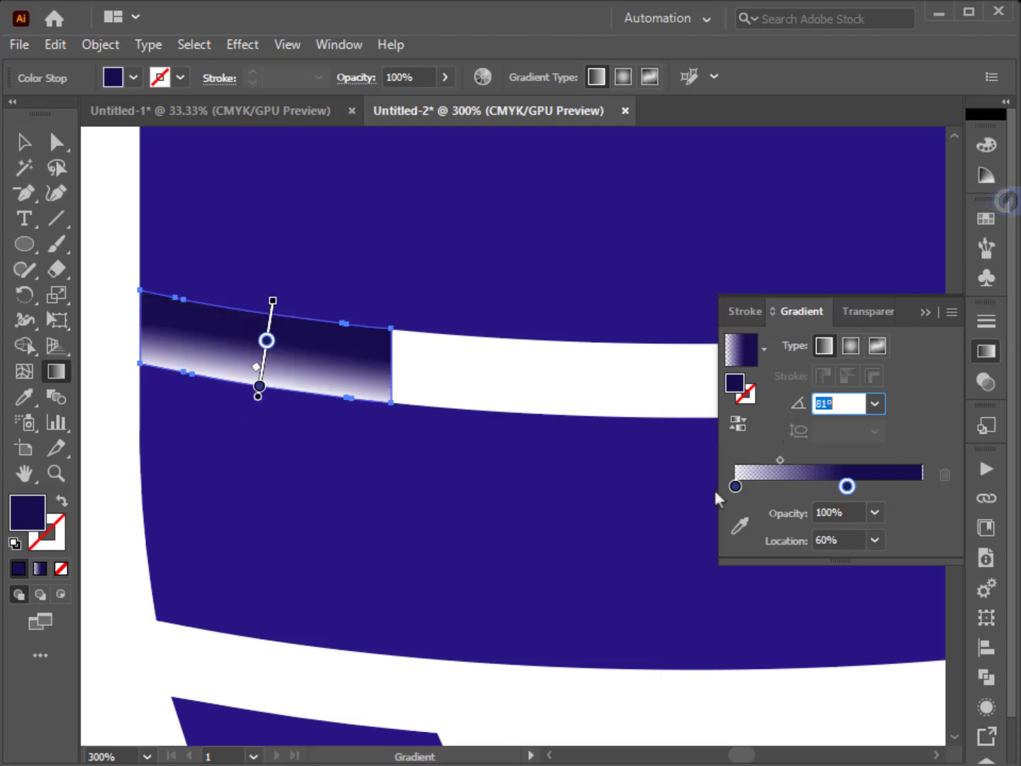
Make the connector gradient's first stop opaque in the middle band's blue, with the dark stop at the 70% location
{"action": "left_click", "coordinate": [736, 486]}
{"action": "left_click", "coordinate": [875, 539]}
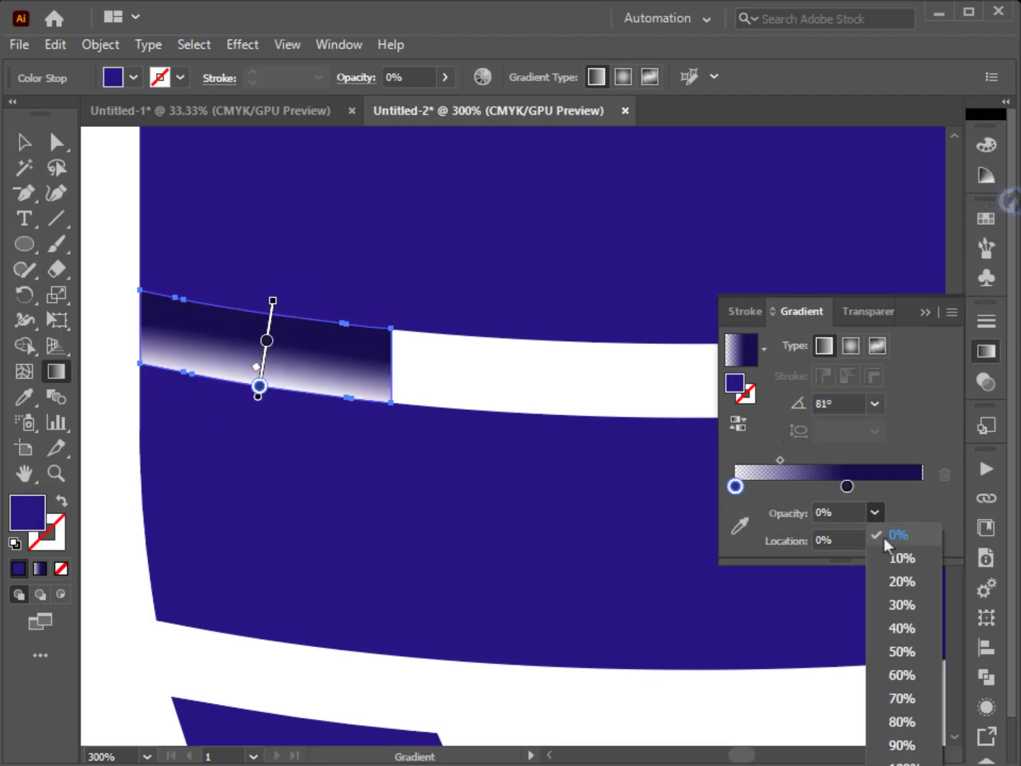
{"action": "left_click", "coordinate": [896, 546]}
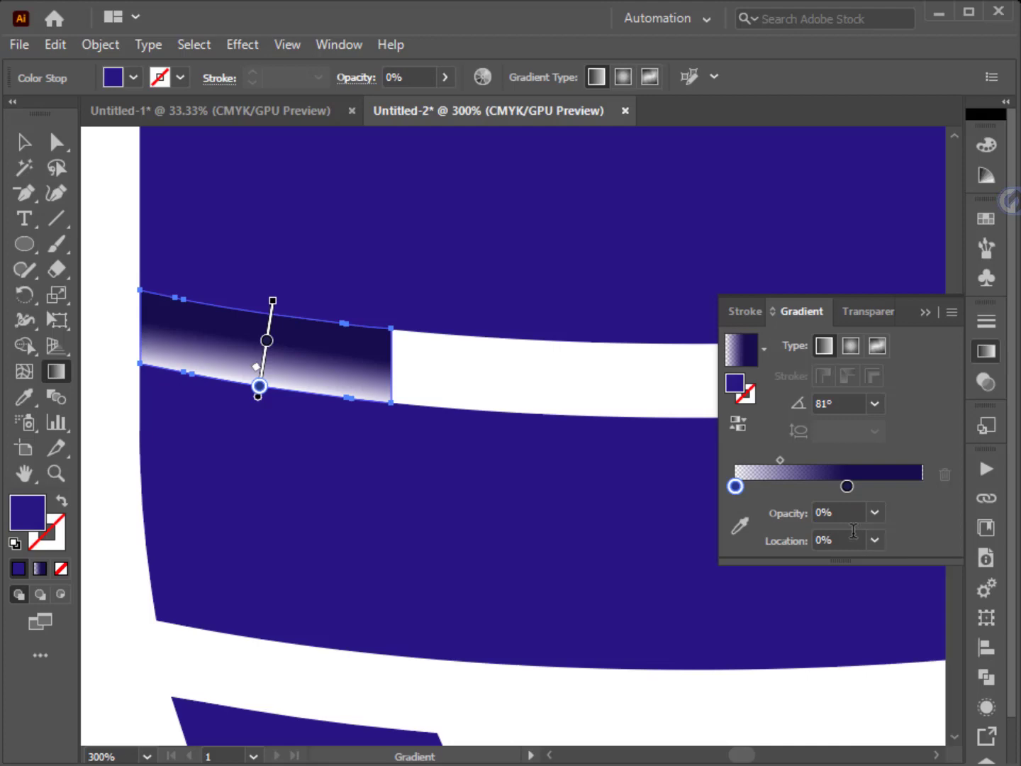
{"action": "left_click", "coordinate": [739, 528]}
{"action": "left_click", "coordinate": [574, 511]}
{"action": "key", "text": "Escape"}
{"action": "left_click", "coordinate": [925, 312]}
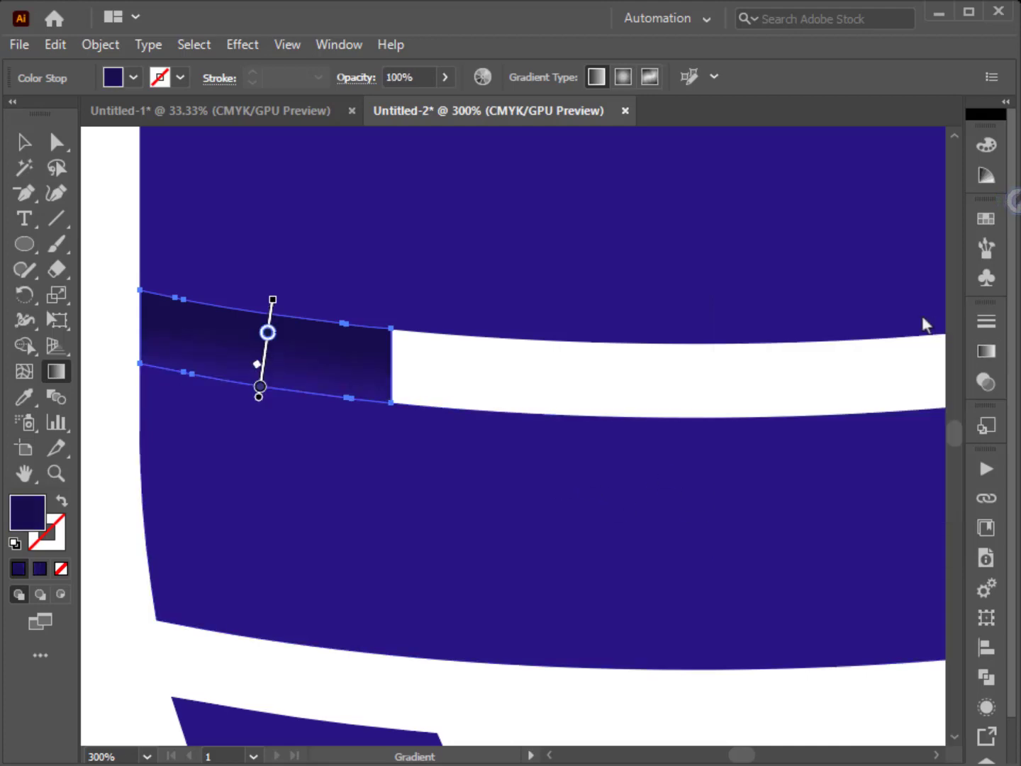
{"action": "key", "text": "ctrl+minus"}
{"action": "left_click", "coordinate": [11, 146]}
{"action": "left_click", "coordinate": [203, 289]}
Copy the upper-left connector's gradient onto the black piece at the right joint with the Eyedropper
{"action": "scroll", "coordinate": [376, 427], "scroll_direction": "right", "scroll_amount": 3}
{"action": "scroll", "coordinate": [376, 426], "scroll_direction": "down", "scroll_amount": 1}
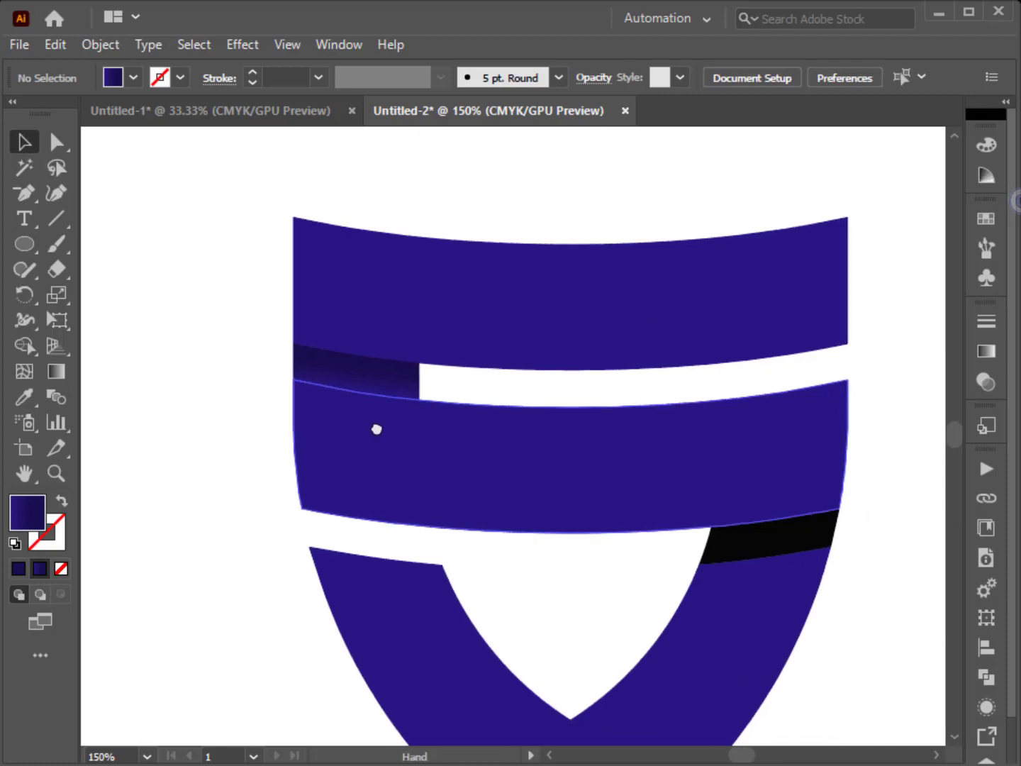
{"action": "left_click", "coordinate": [735, 537]}
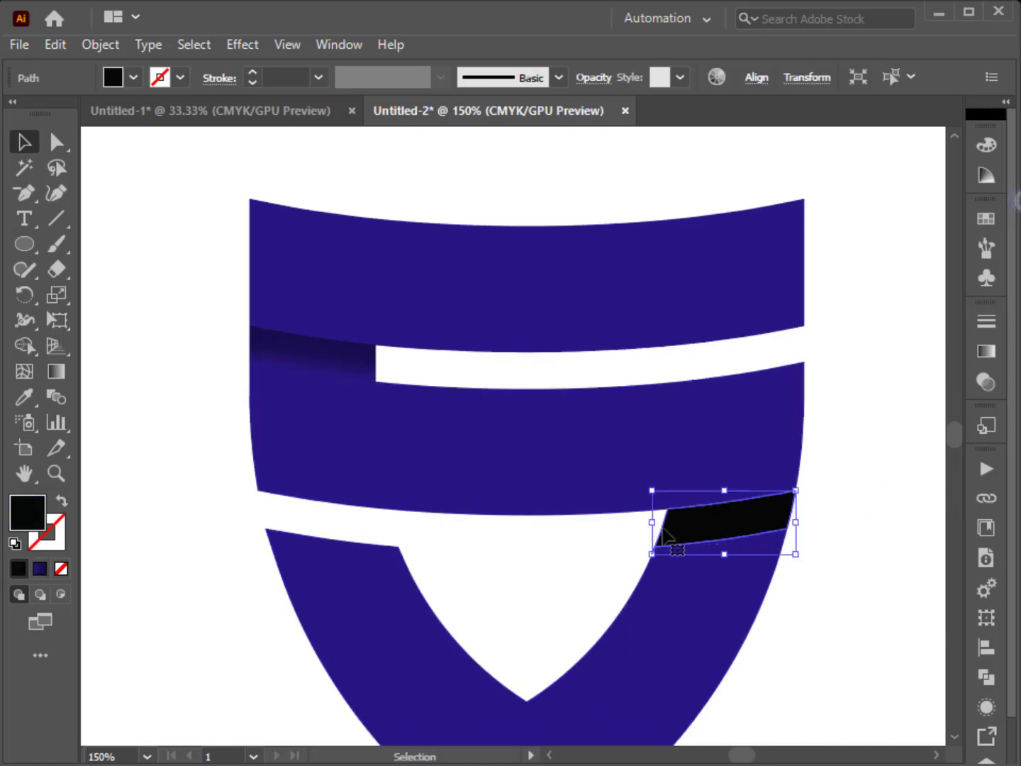
{"action": "left_click", "coordinate": [24, 398]}
{"action": "left_click", "coordinate": [293, 353]}
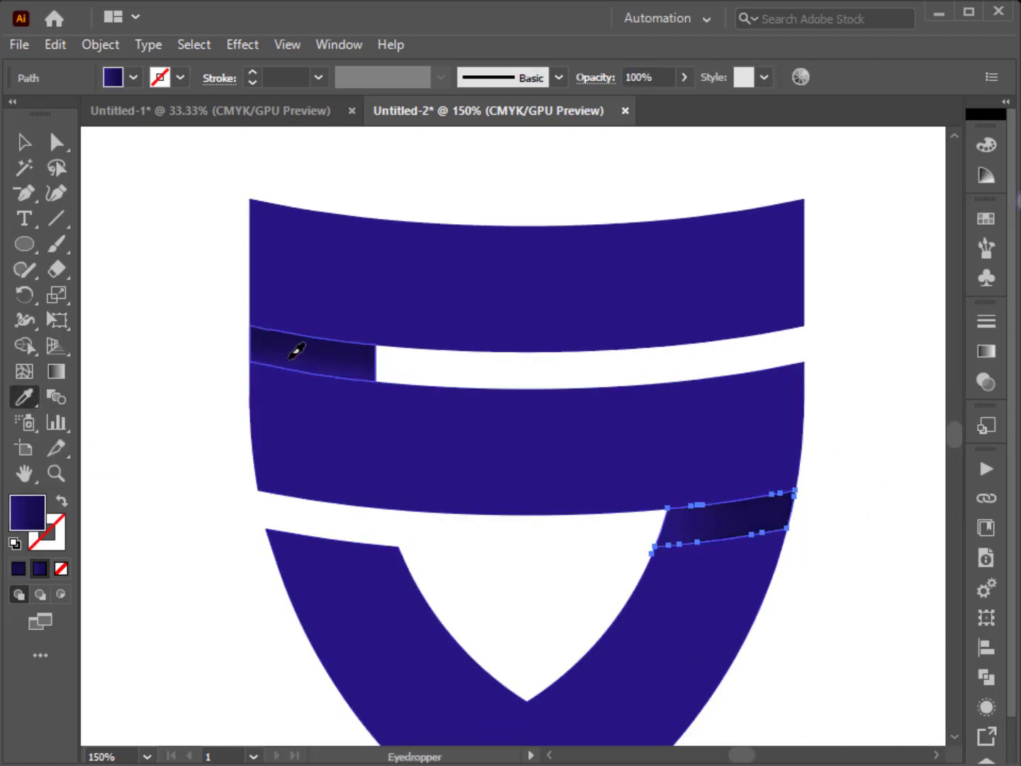
Set the angle of the right joint's gradient to 81°
{"action": "left_click", "coordinate": [56, 371]}
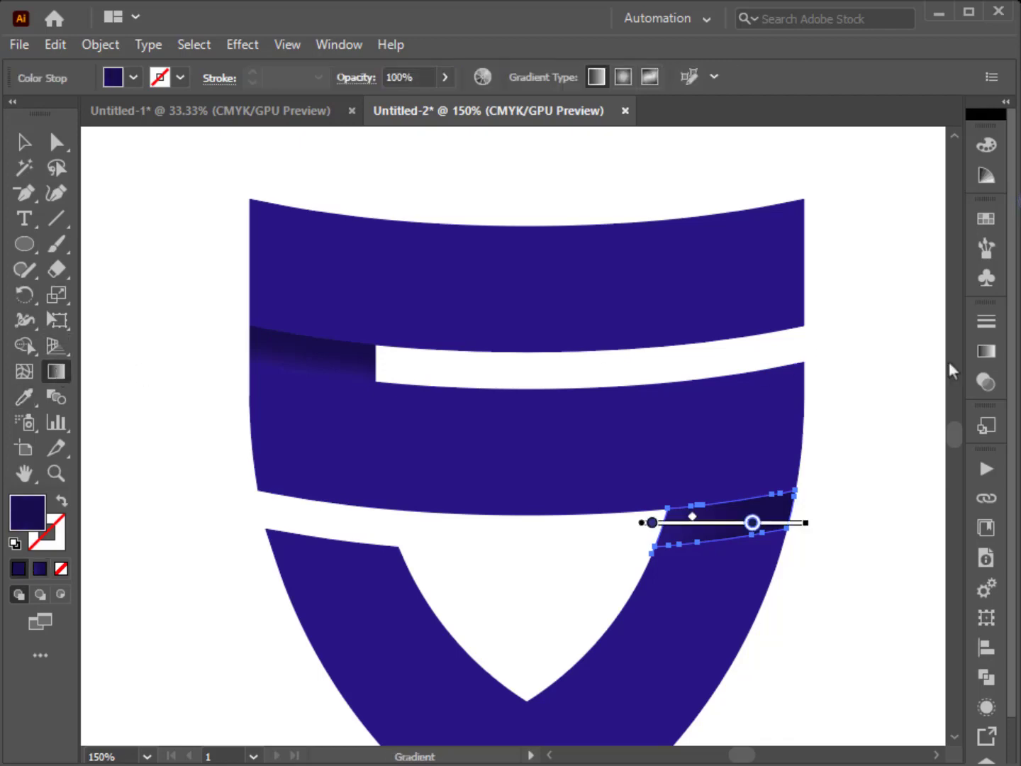
{"action": "left_click_drag", "start_coordinate": [802, 390], "coordinate": [615, 328]}
{"action": "left_click", "coordinate": [986, 351]}
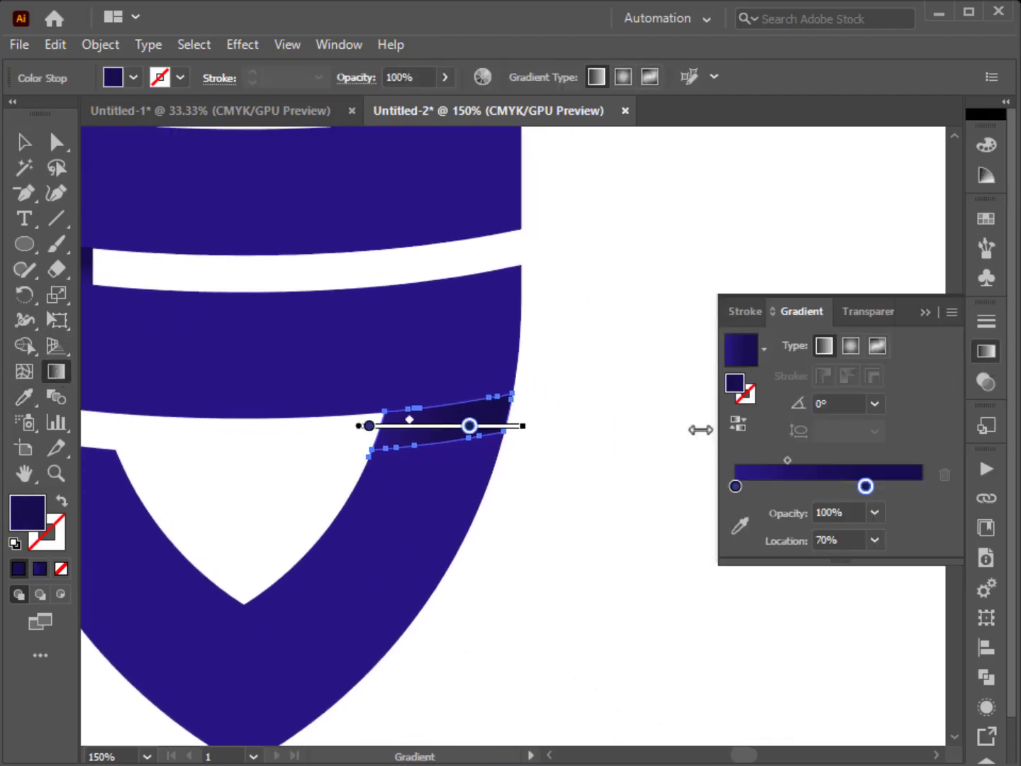
{"action": "scroll", "coordinate": [455, 457], "scroll_direction": "up", "scroll_amount": 4, "text": "alt"}
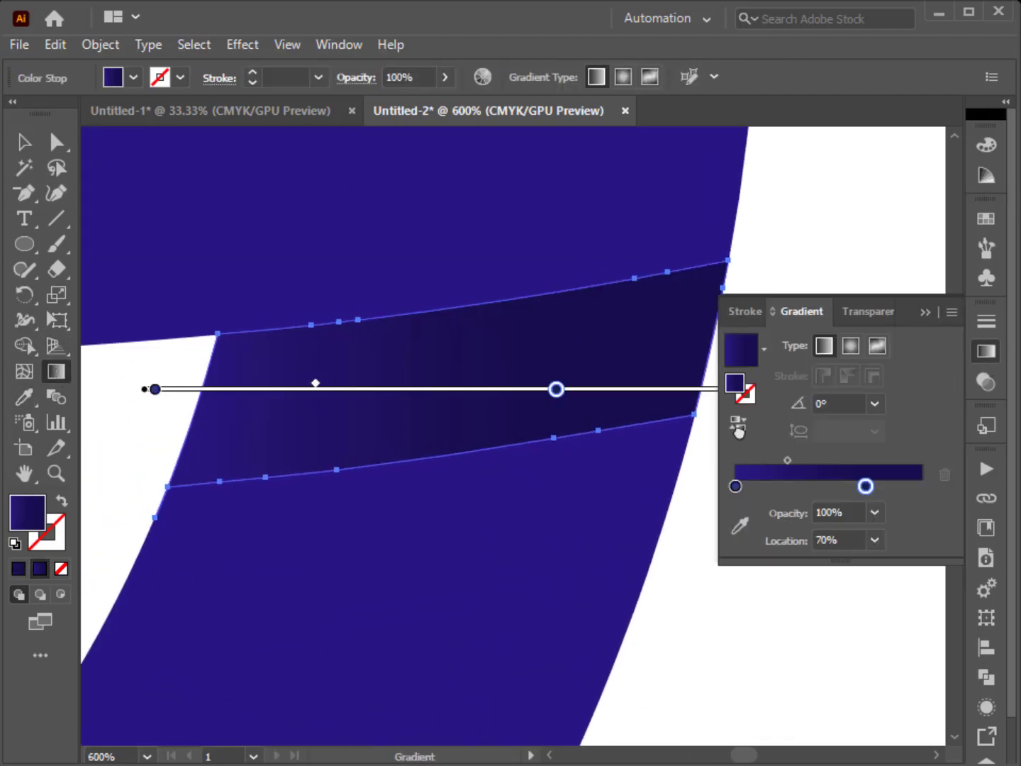
{"action": "left_click", "coordinate": [795, 407]}
{"action": "key", "text": "Up"}
{"action": "key", "text": "Up"}
{"action": "key", "text": "Up"}
{"action": "key", "text": "Up"}
{"action": "key", "text": "Up"}
{"action": "key", "text": "Up"}
{"action": "key", "text": "Up"}
{"action": "key", "text": "Up"}
{"action": "key", "text": "Up"}
{"action": "key", "text": "Up"}
{"action": "key", "text": "Up"}
{"action": "key", "text": "Up"}
{"action": "key", "text": "Up"}
{"action": "key", "text": "Up"}
{"action": "key", "text": "Up"}
{"action": "key", "text": "Up"}
{"action": "key", "text": "Up"}
{"action": "key", "text": "Up"}
{"action": "key", "text": "Up"}
{"action": "key", "text": "Up"}
{"action": "key", "text": "Up"}
{"action": "key", "text": "Up"}
{"action": "key", "text": "Up"}
{"action": "key", "text": "Up"}
{"action": "key", "text": "Up"}
{"action": "key", "text": "Up"}
{"action": "key", "text": "Up"}
{"action": "key", "text": "Up"}
{"action": "key", "text": "Up"}
{"action": "key", "text": "Up"}
{"action": "key", "text": "Up"}
{"action": "key", "text": "Up"}
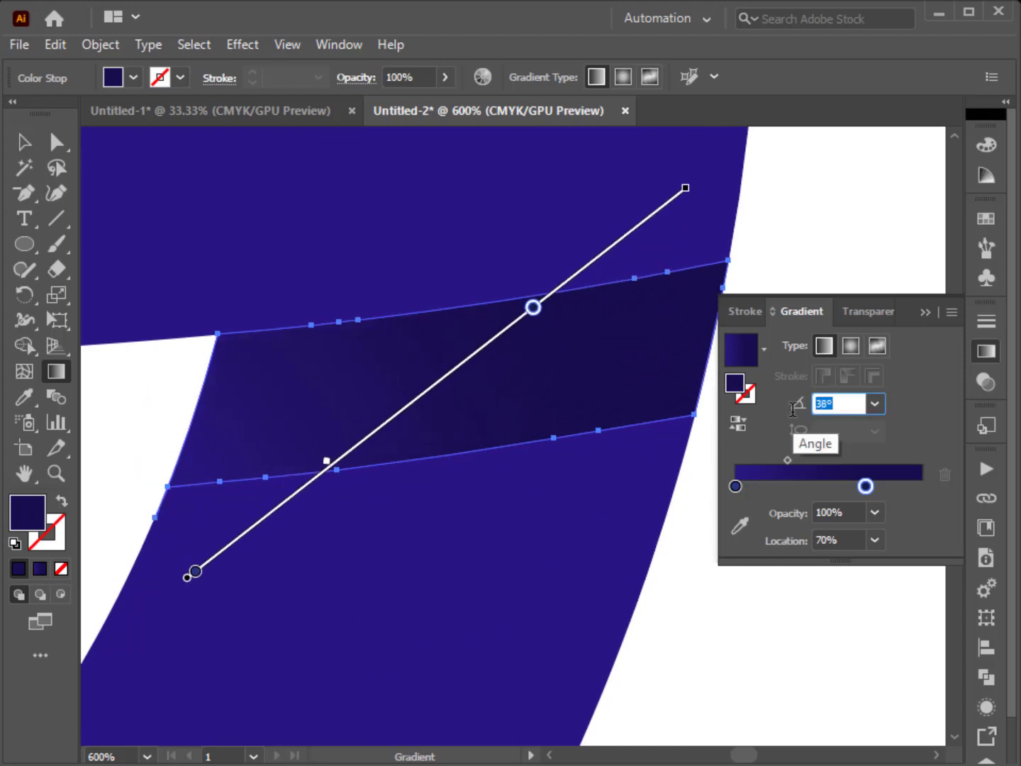
{"action": "key", "text": "Up"}
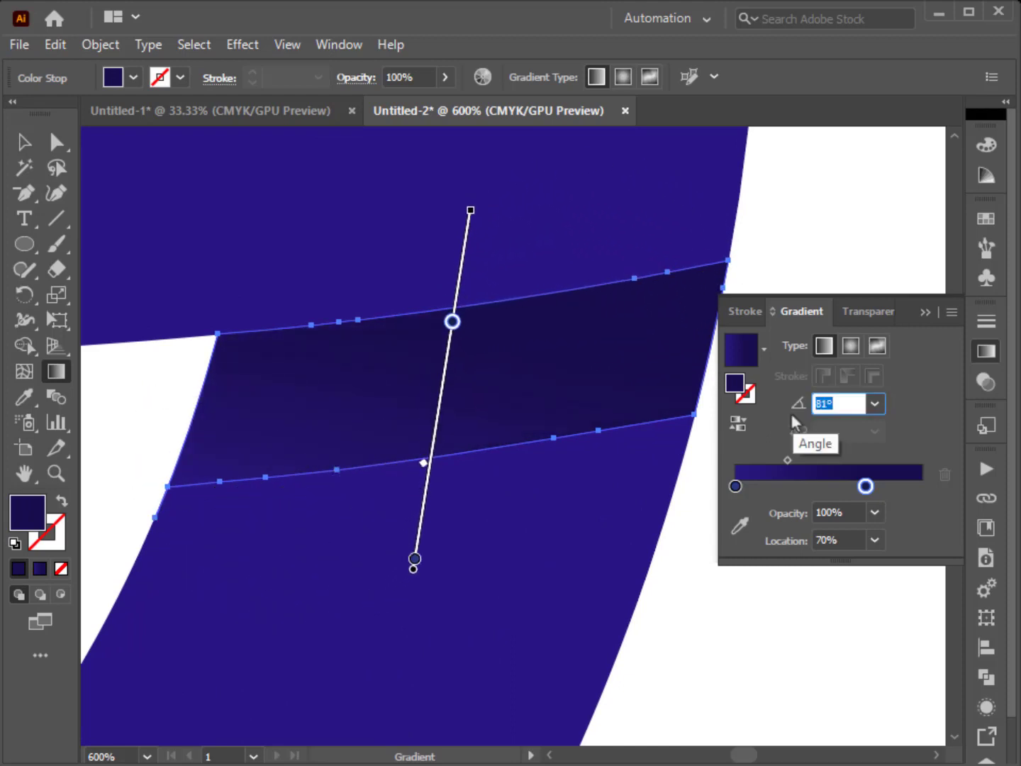
Set the right joint's gradient angle to 95° and reposition the gradient so it fades across the piece's height
{"action": "left_click_drag", "start_coordinate": [410, 578], "coordinate": [430, 501]}
{"action": "left_click", "coordinate": [840, 402]}
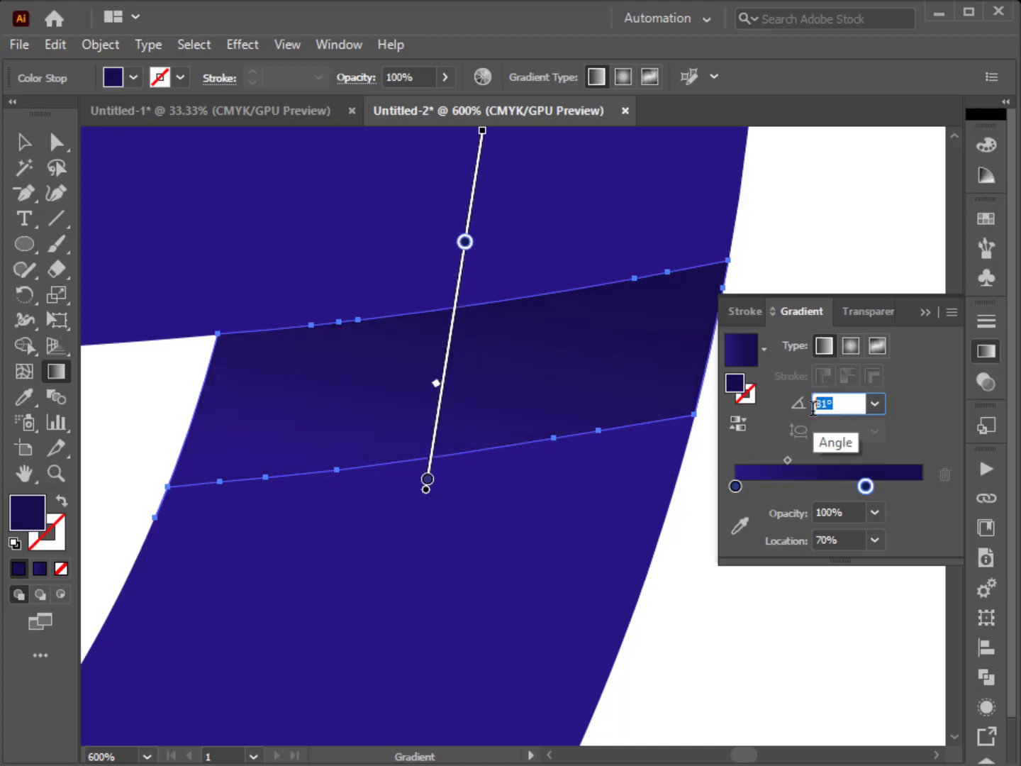
{"action": "key", "text": "Up"}
{"action": "key", "text": "Up"}
{"action": "key", "text": "Up"}
{"action": "key", "text": "Up"}
{"action": "key", "text": "Up"}
{"action": "key", "text": "Up"}
{"action": "key", "text": "Up"}
{"action": "key", "text": "Up"}
{"action": "key", "text": "Up"}
{"action": "key", "text": "Up"}
{"action": "key", "text": "Up"}
{"action": "key", "text": "Up"}
{"action": "key", "text": "Up"}
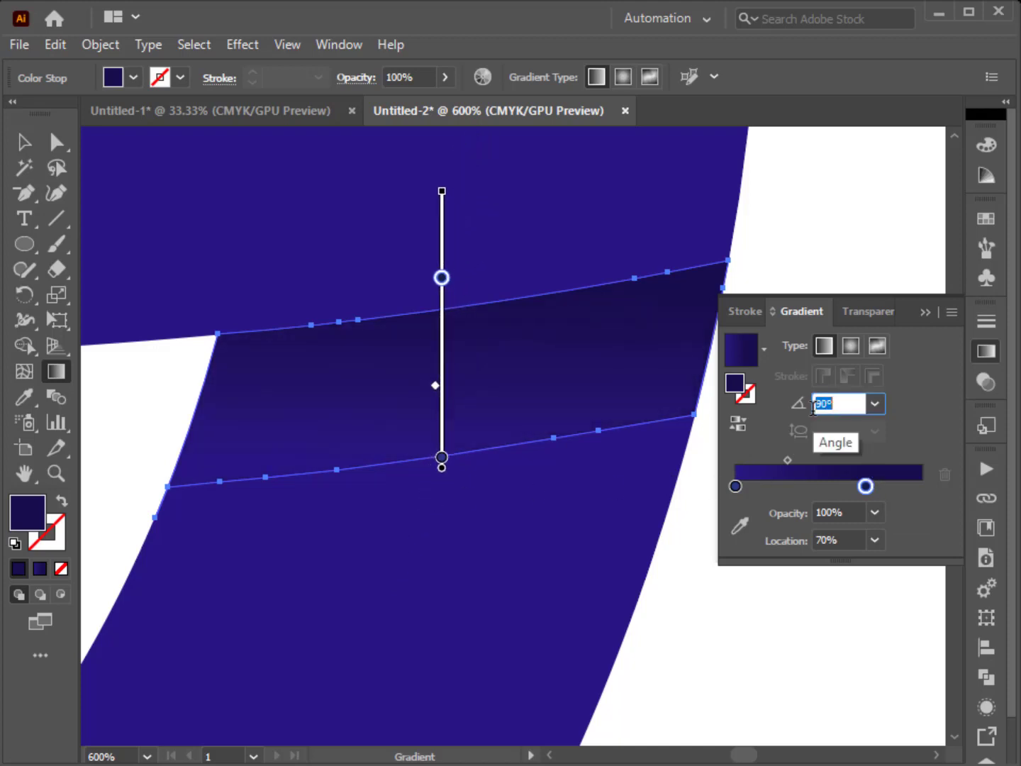
{"action": "key", "text": "Up"}
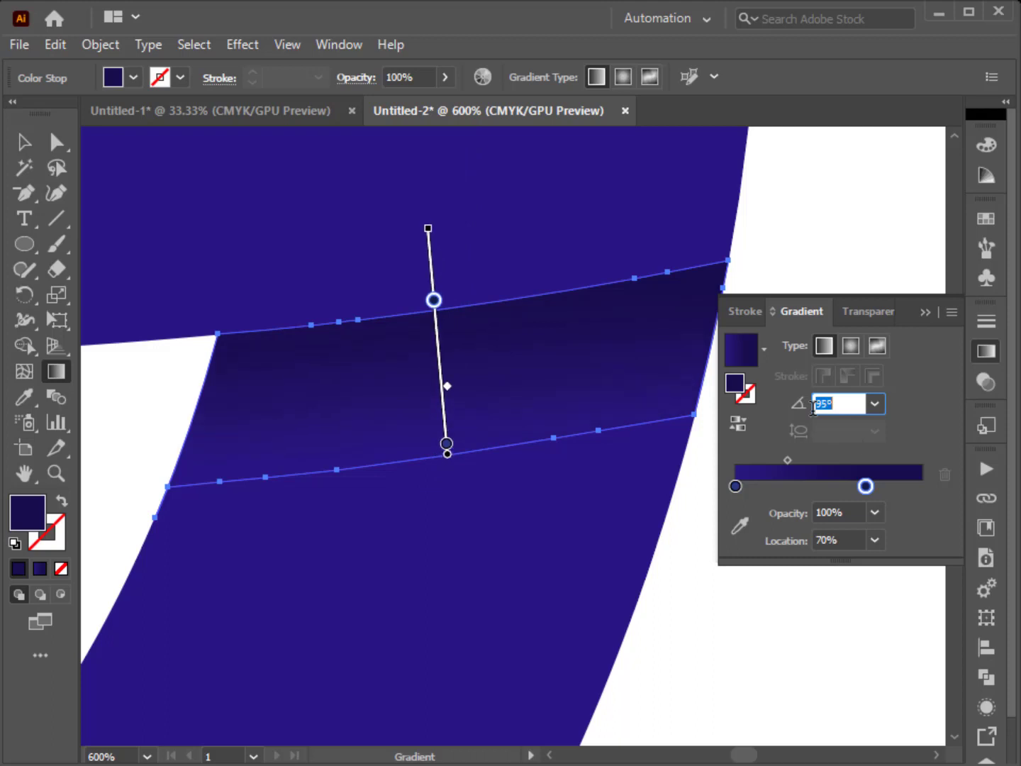
{"action": "left_click_drag", "start_coordinate": [448, 457], "coordinate": [448, 475]}
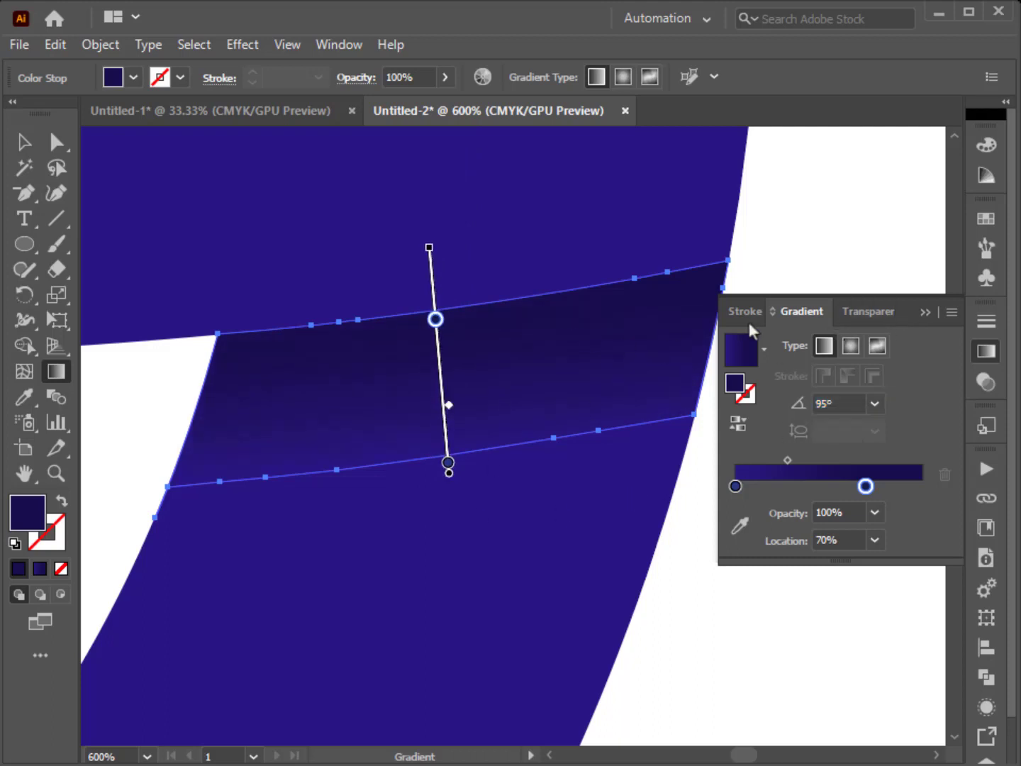
{"action": "left_click", "coordinate": [927, 312]}
{"action": "key", "text": "v"}
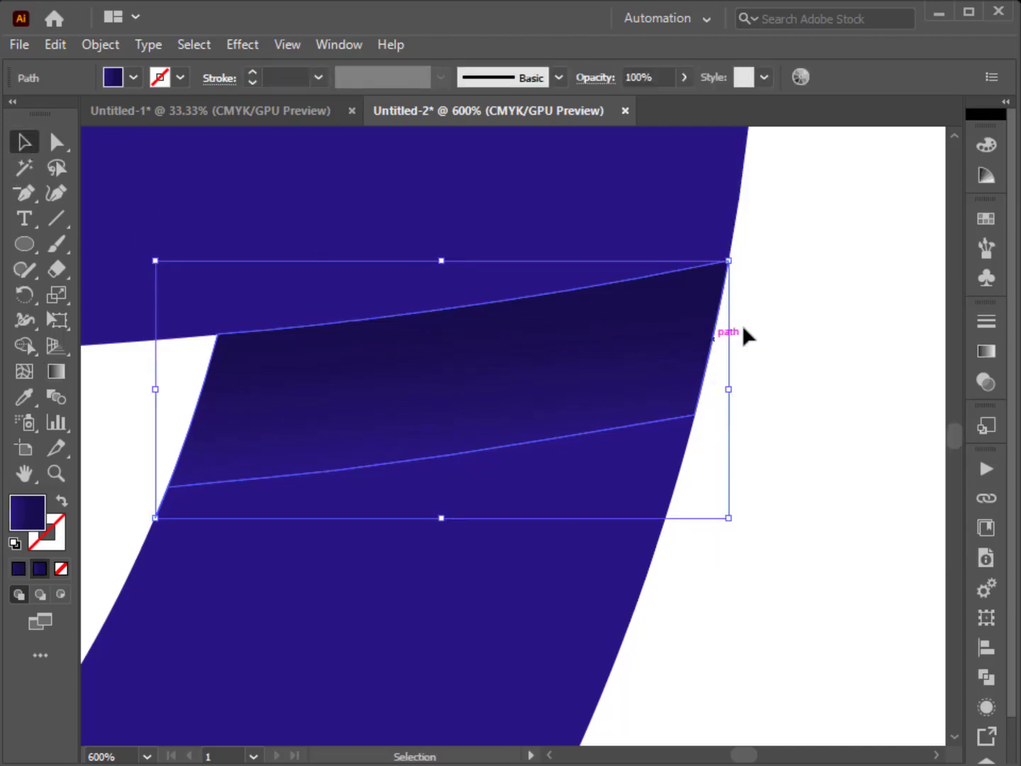
{"action": "left_click", "coordinate": [724, 341]}
{"action": "scroll", "coordinate": [724, 341], "scroll_direction": "down", "scroll_amount": 6}
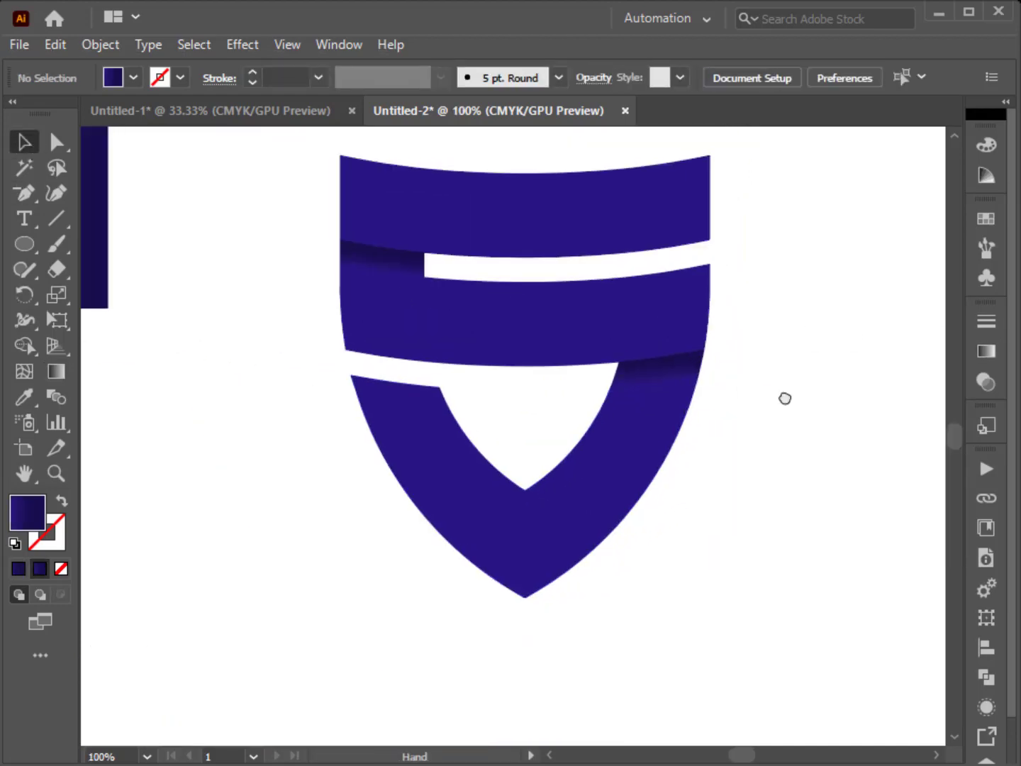